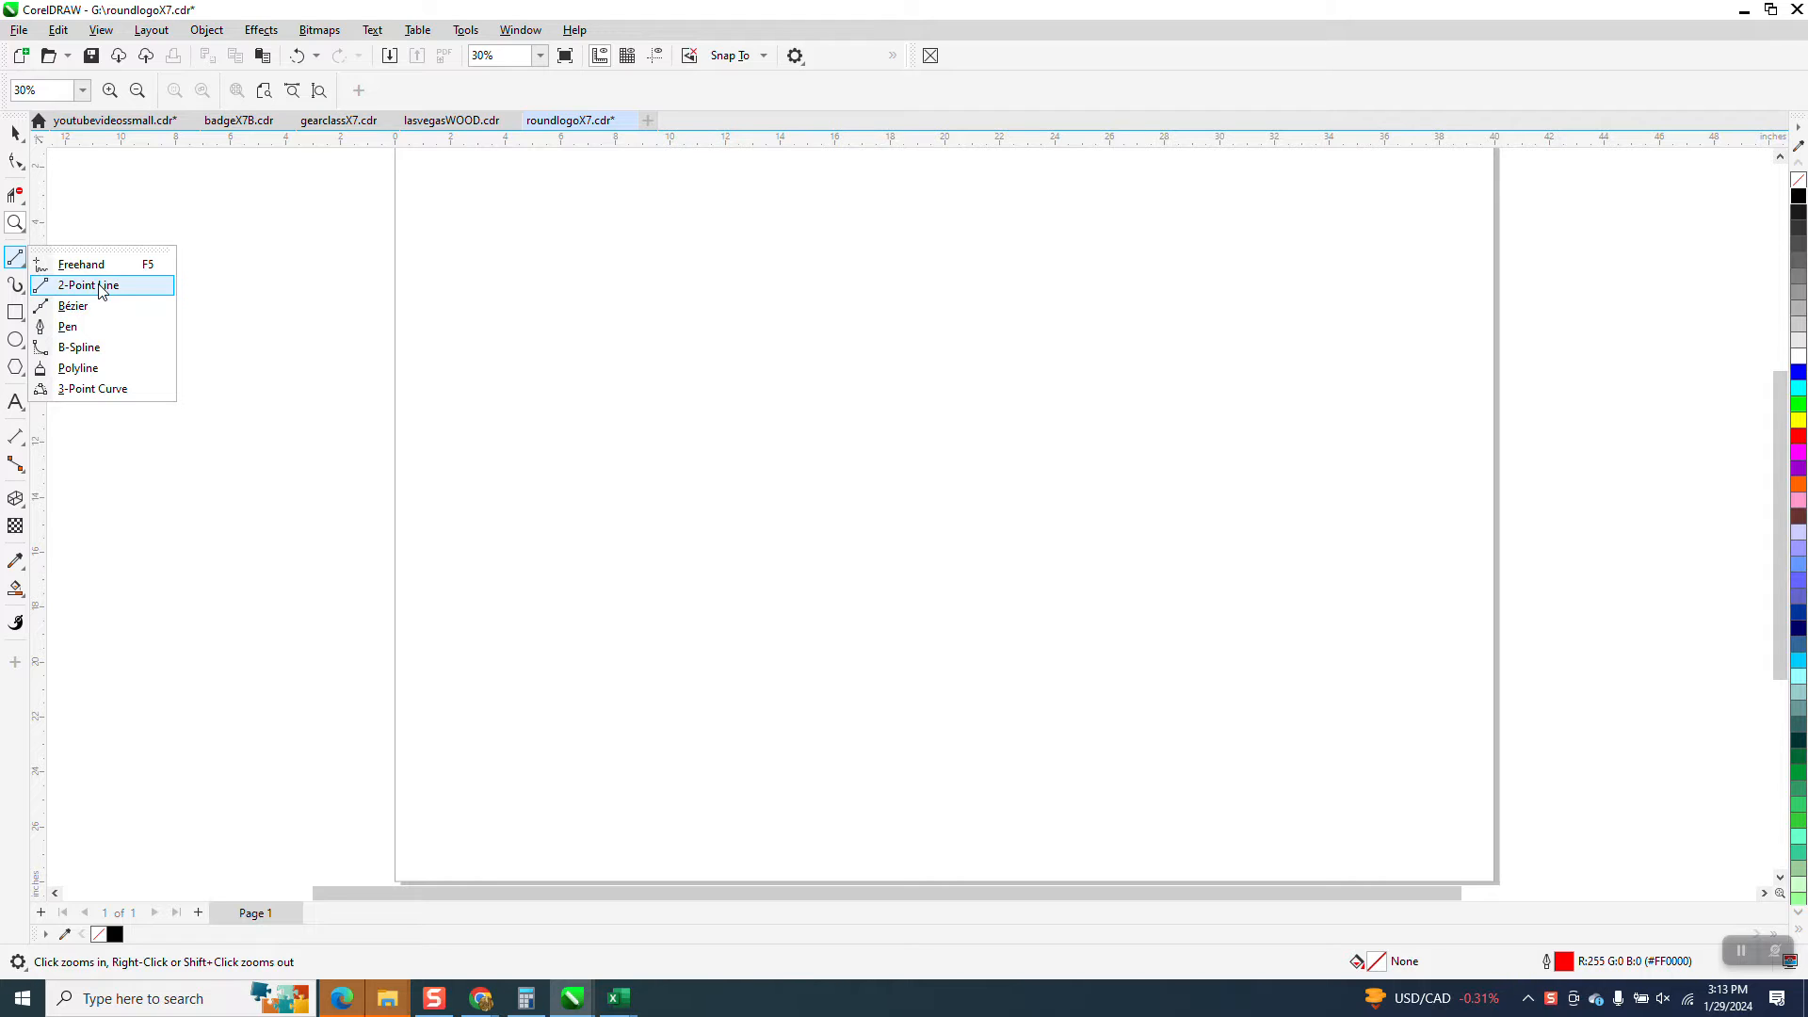
left_click(891, 398)
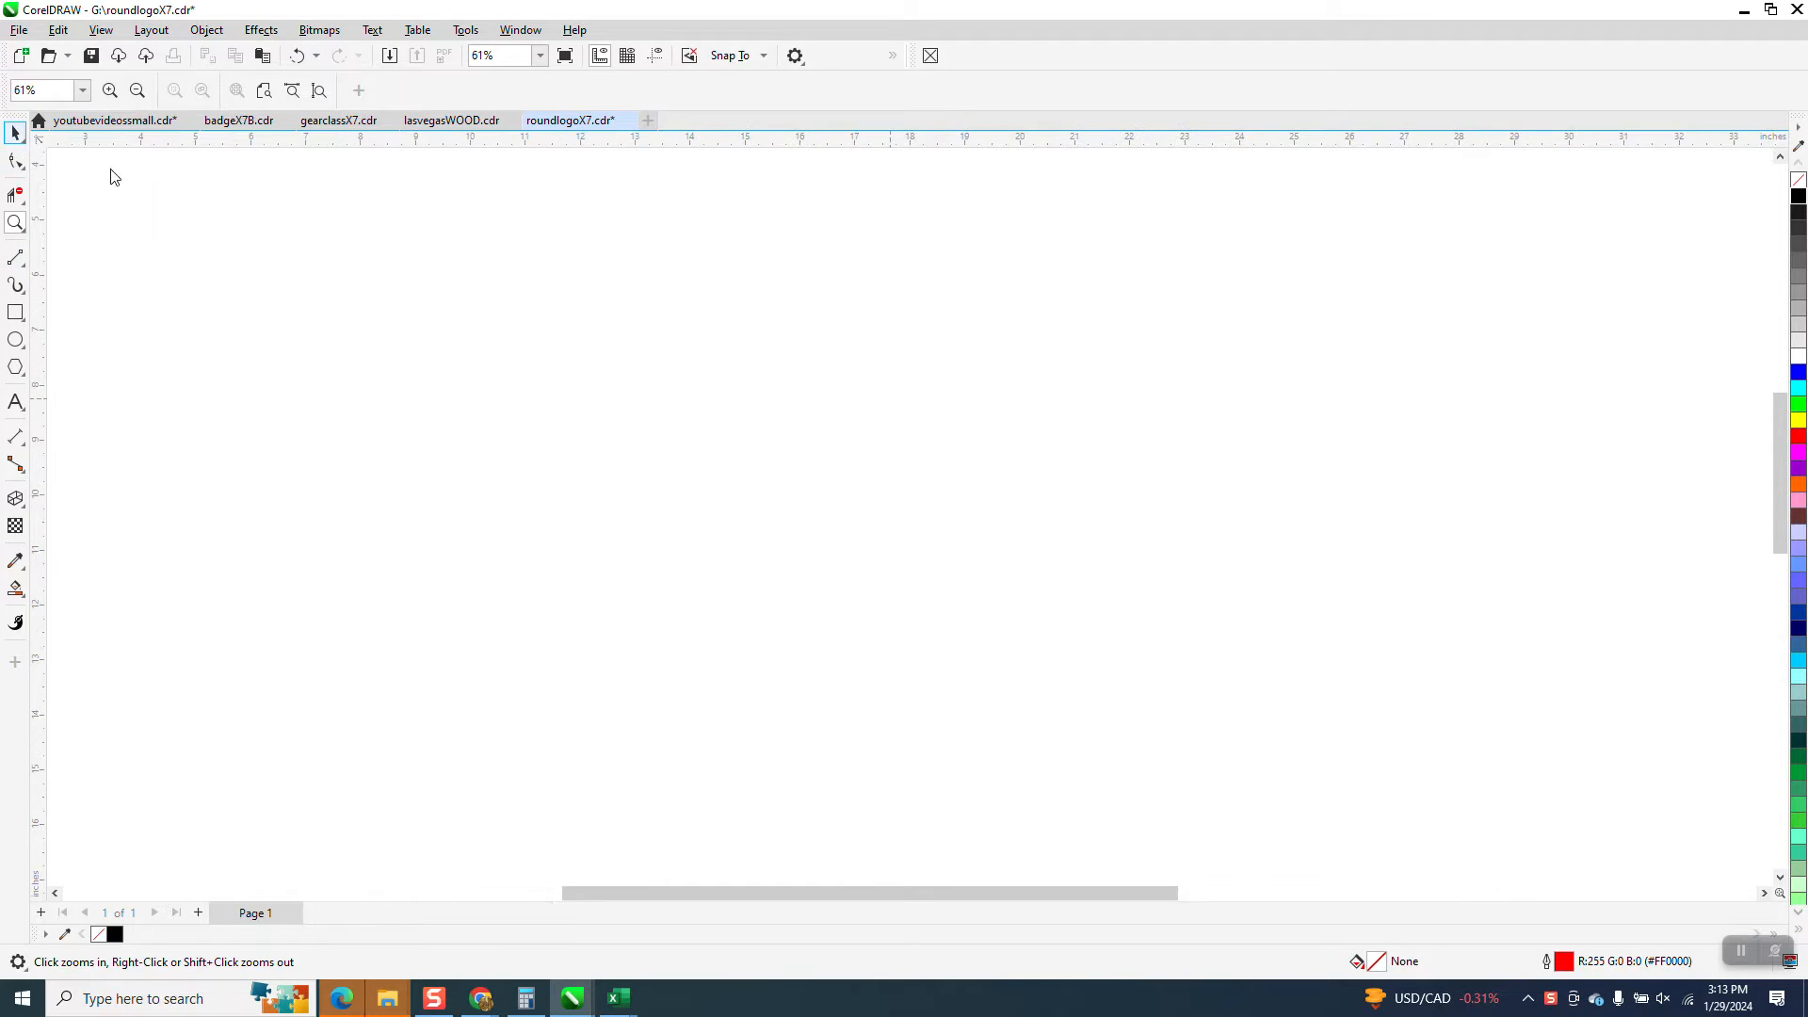
left_click(15, 133)
scroll(669, 499, "down", 2)
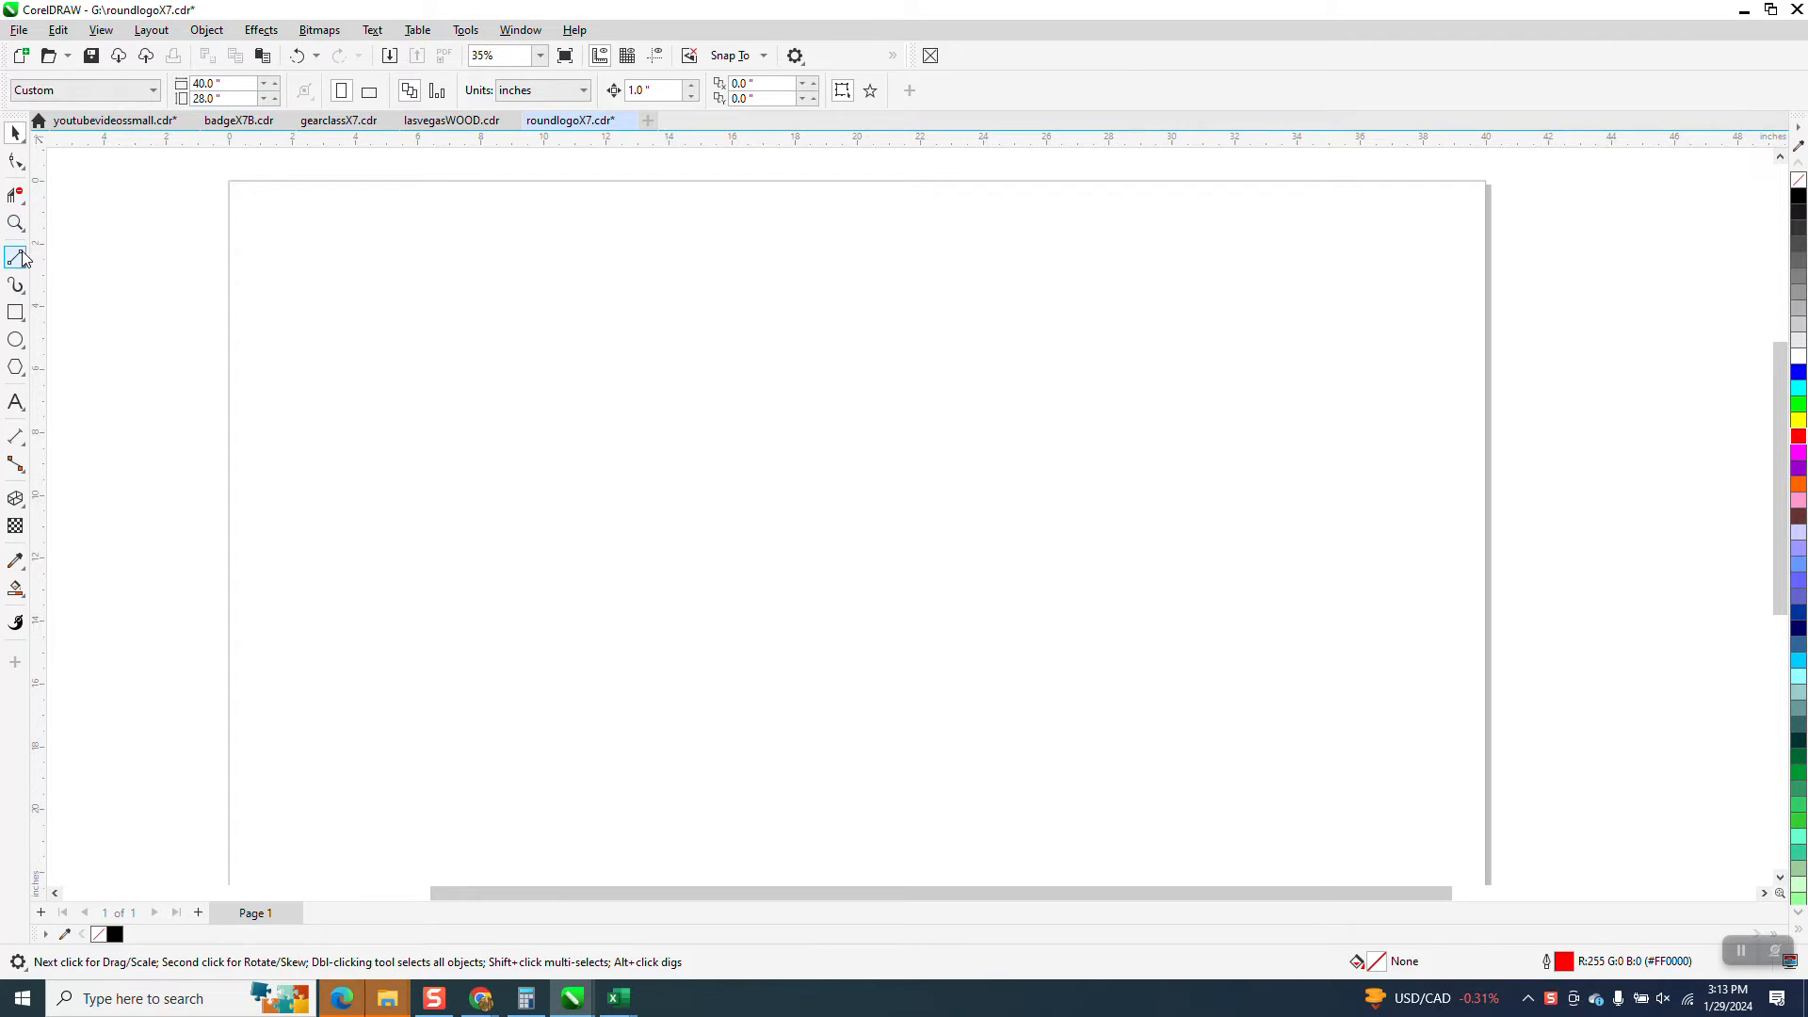
Open the command customization options and choose the toolbox's 2-Point Line tool to enter a new shortcut key for it
left_click(466, 29)
mouse_move(491, 54)
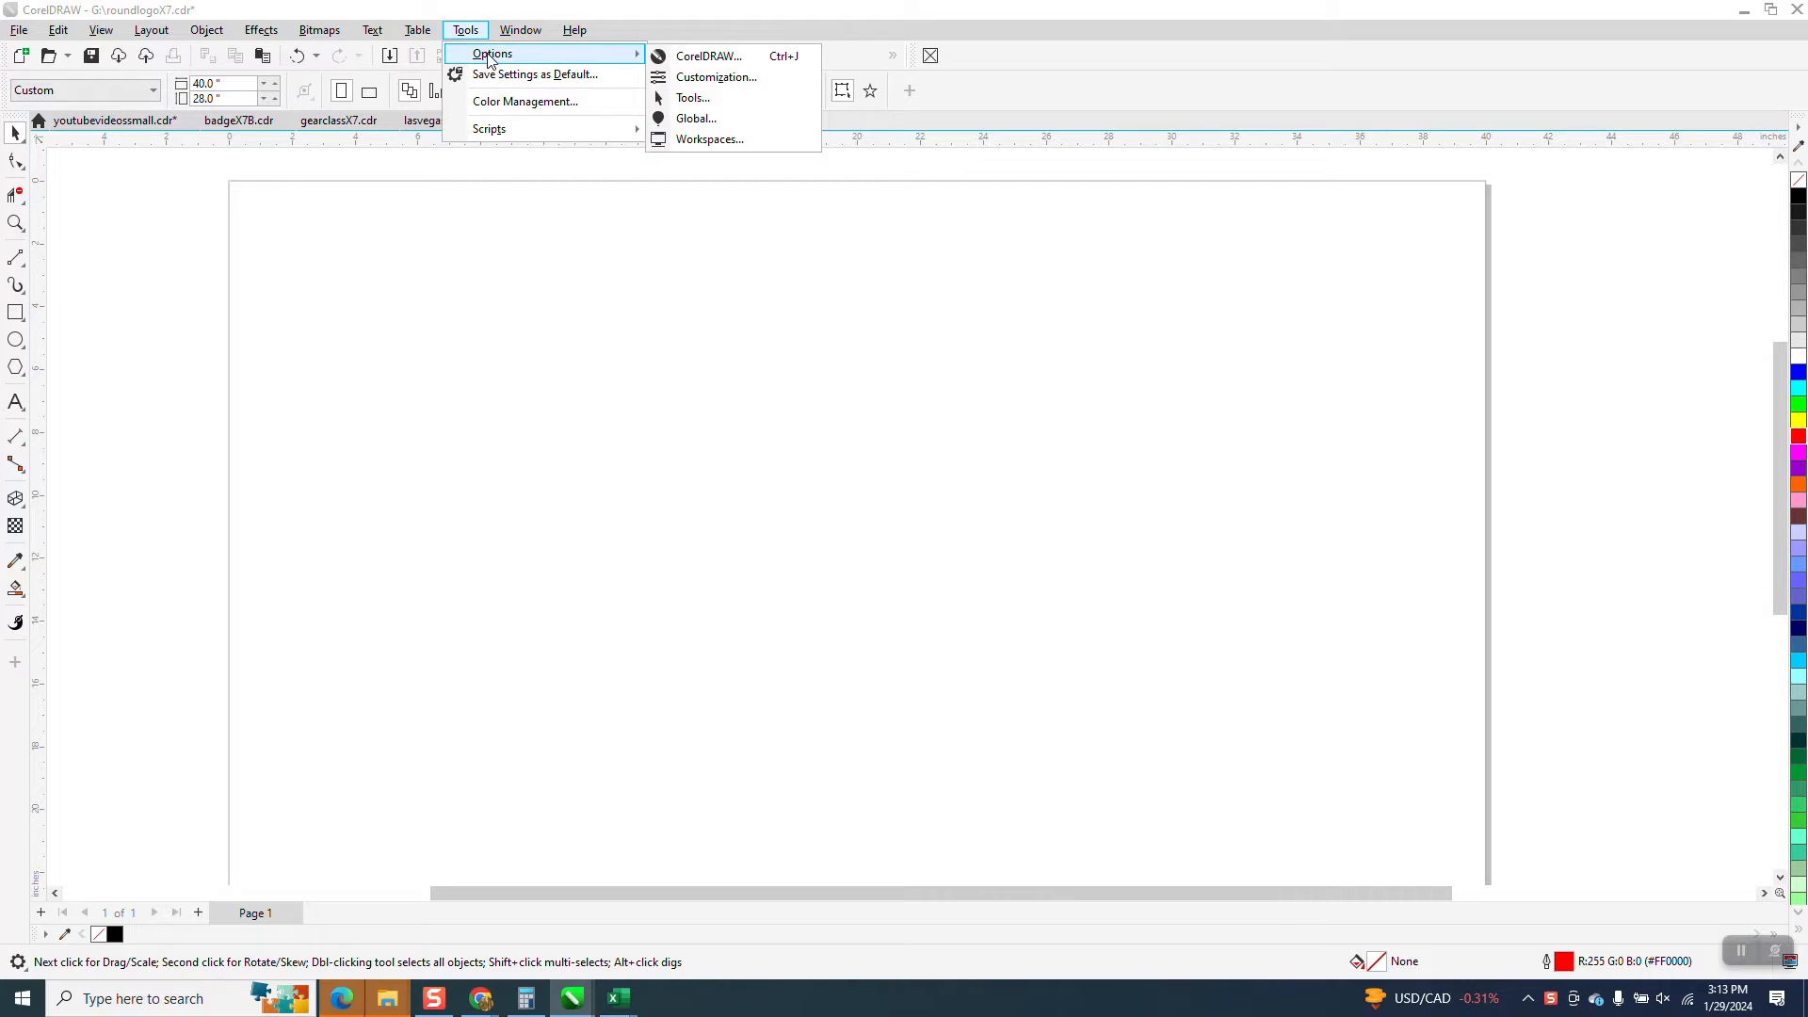
left_click(674, 79)
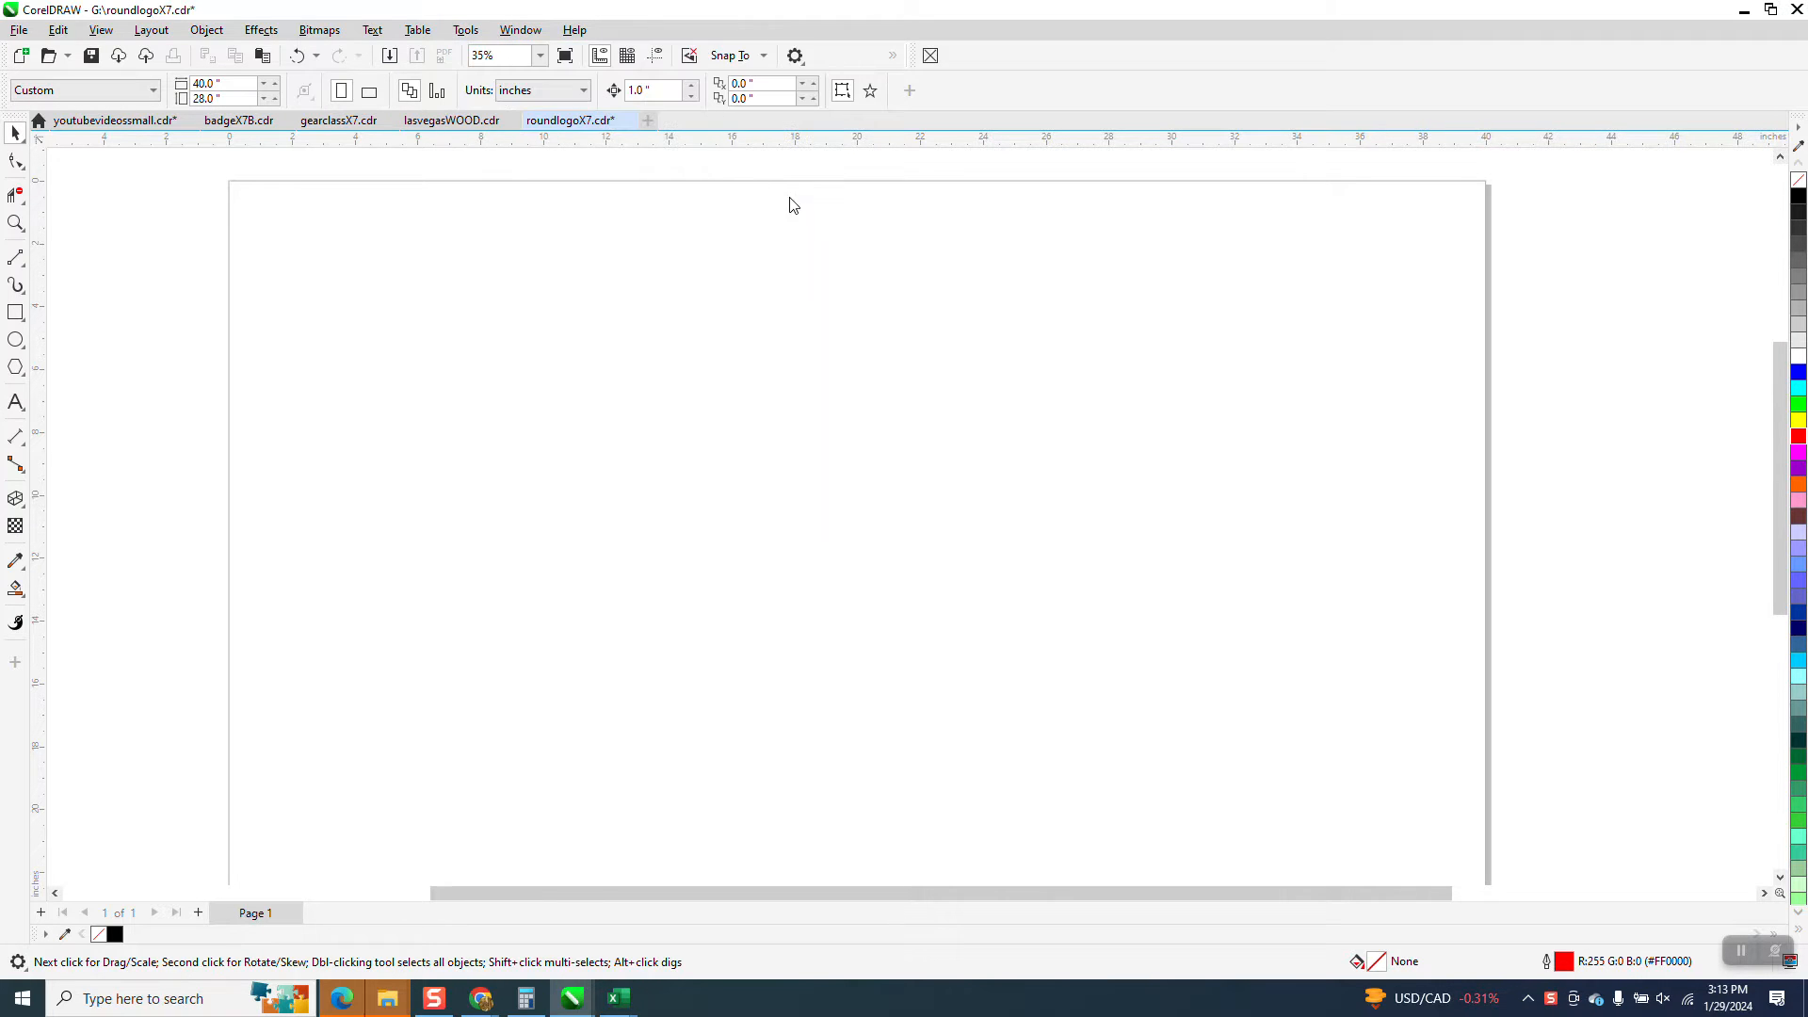
type("2")
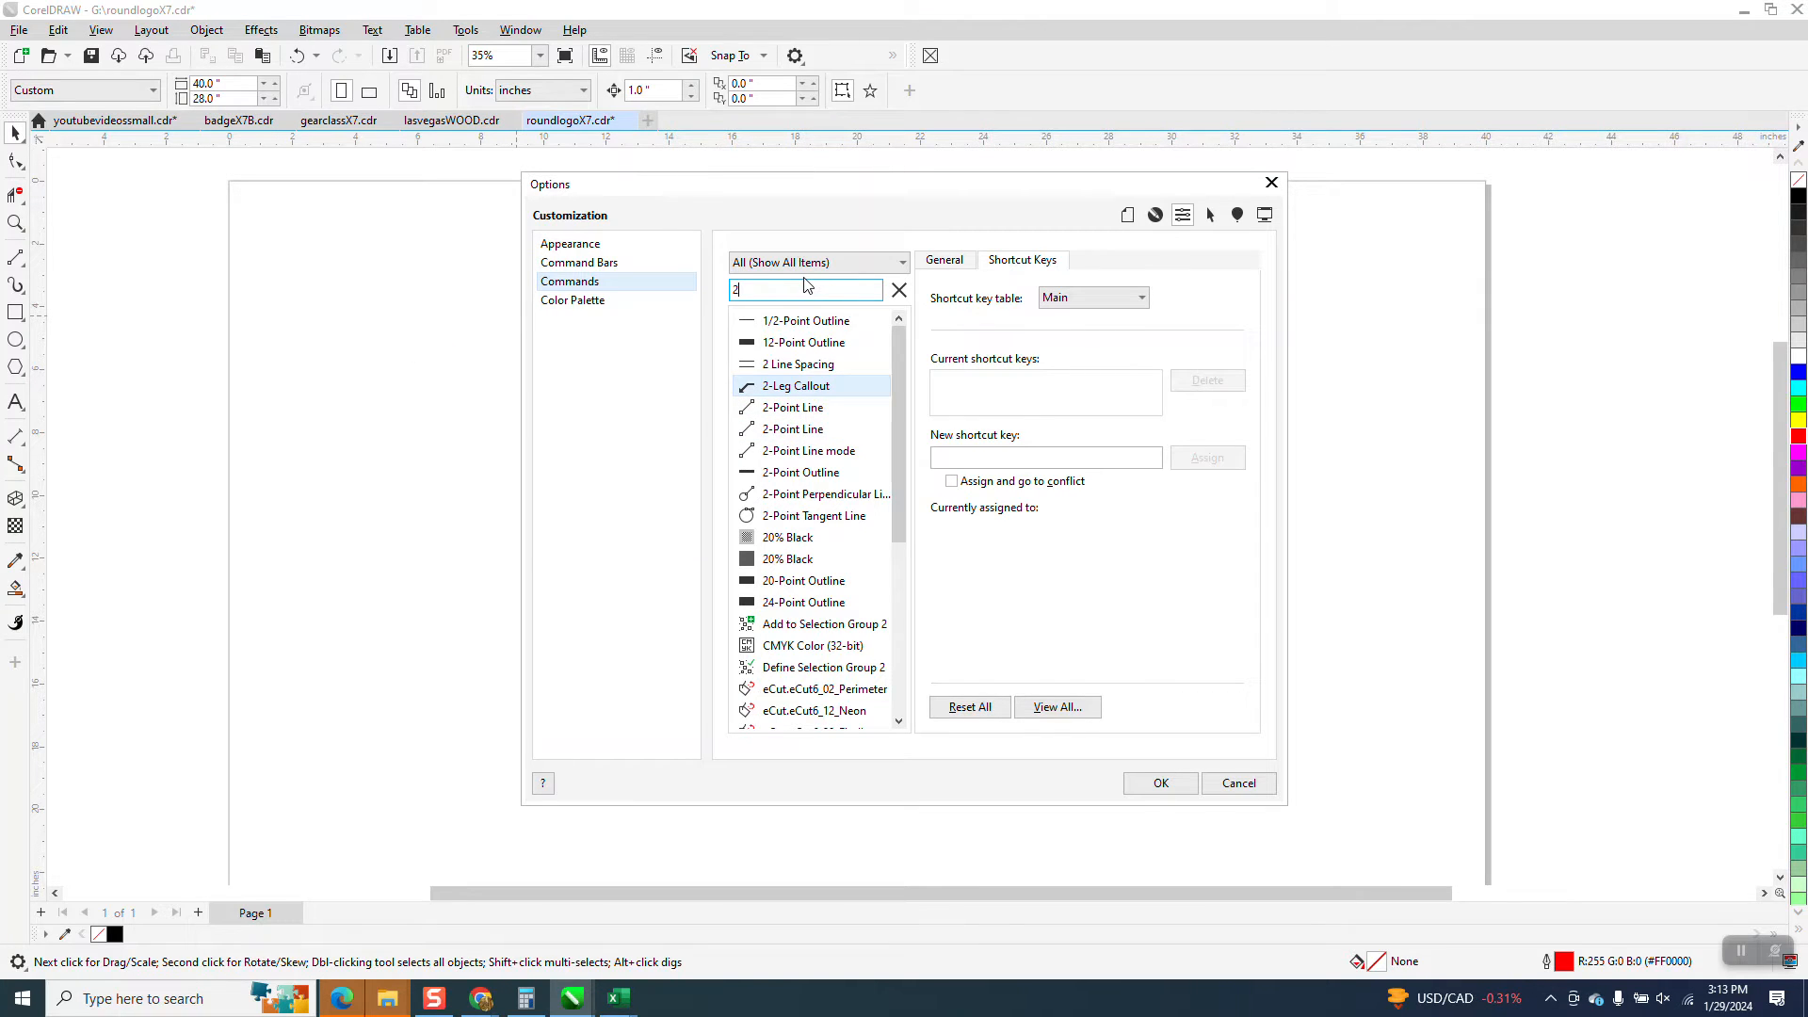
key("BackSpace")
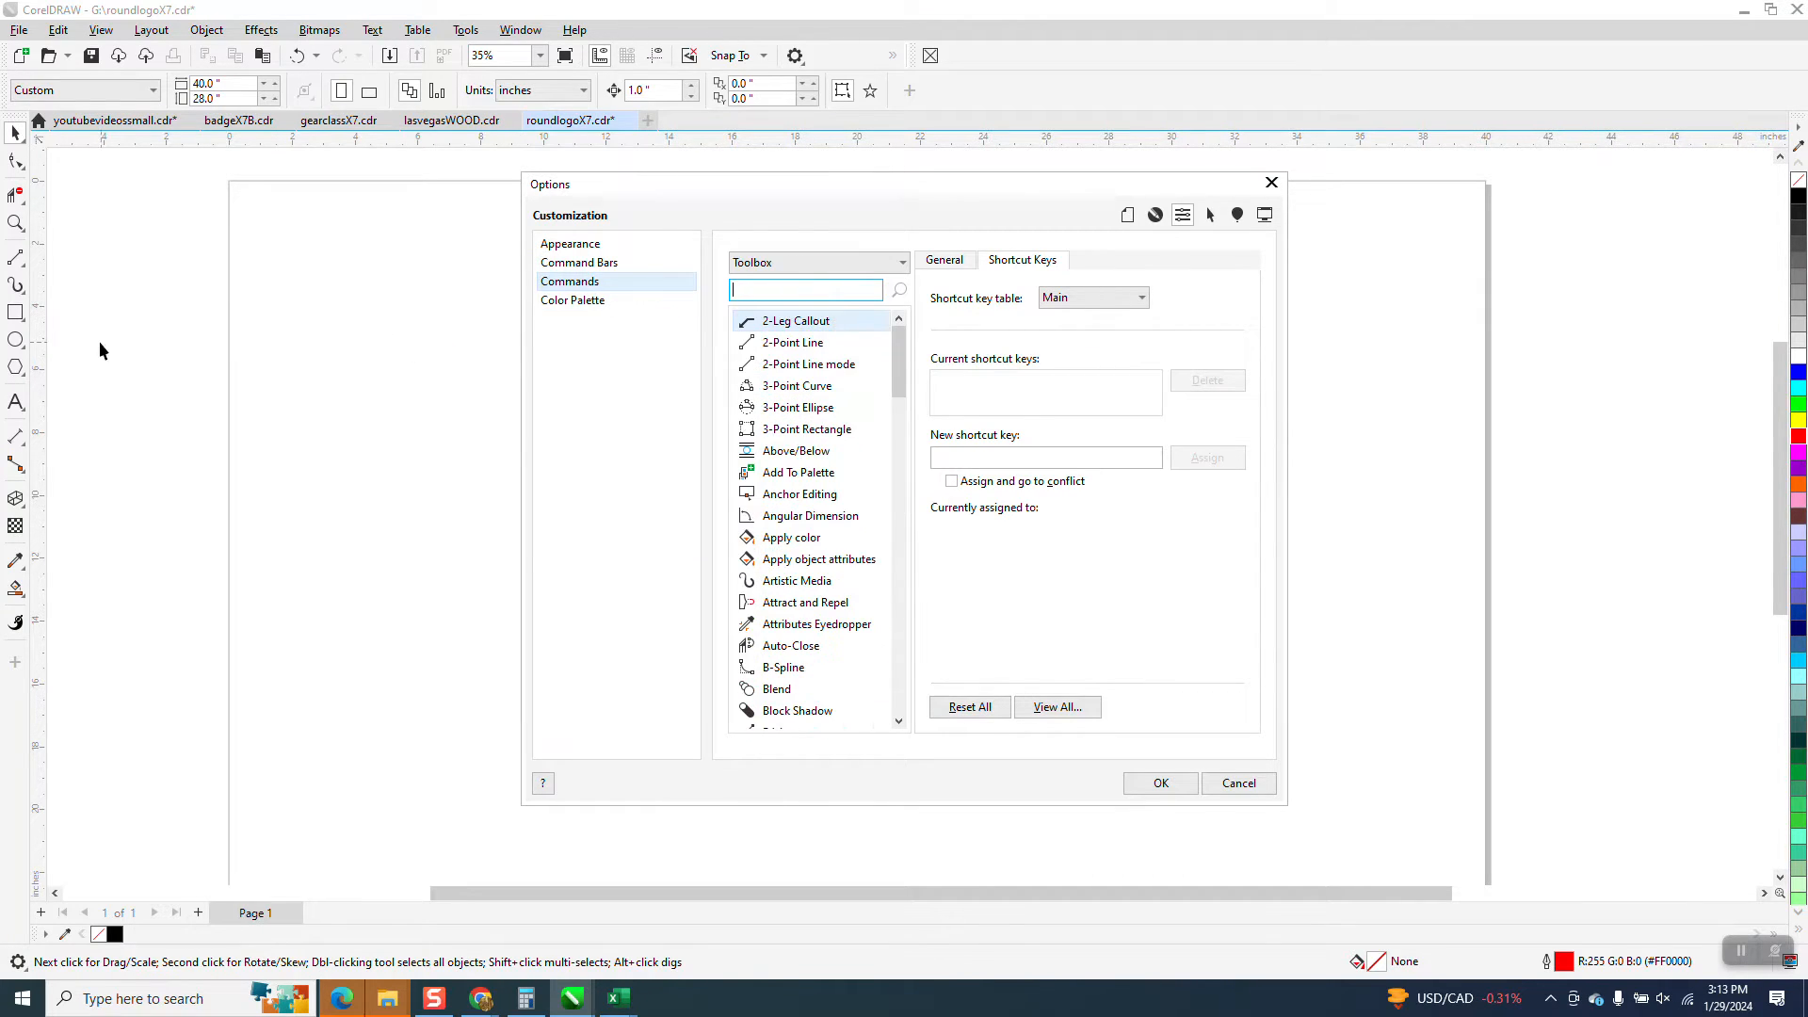
left_click(24, 268)
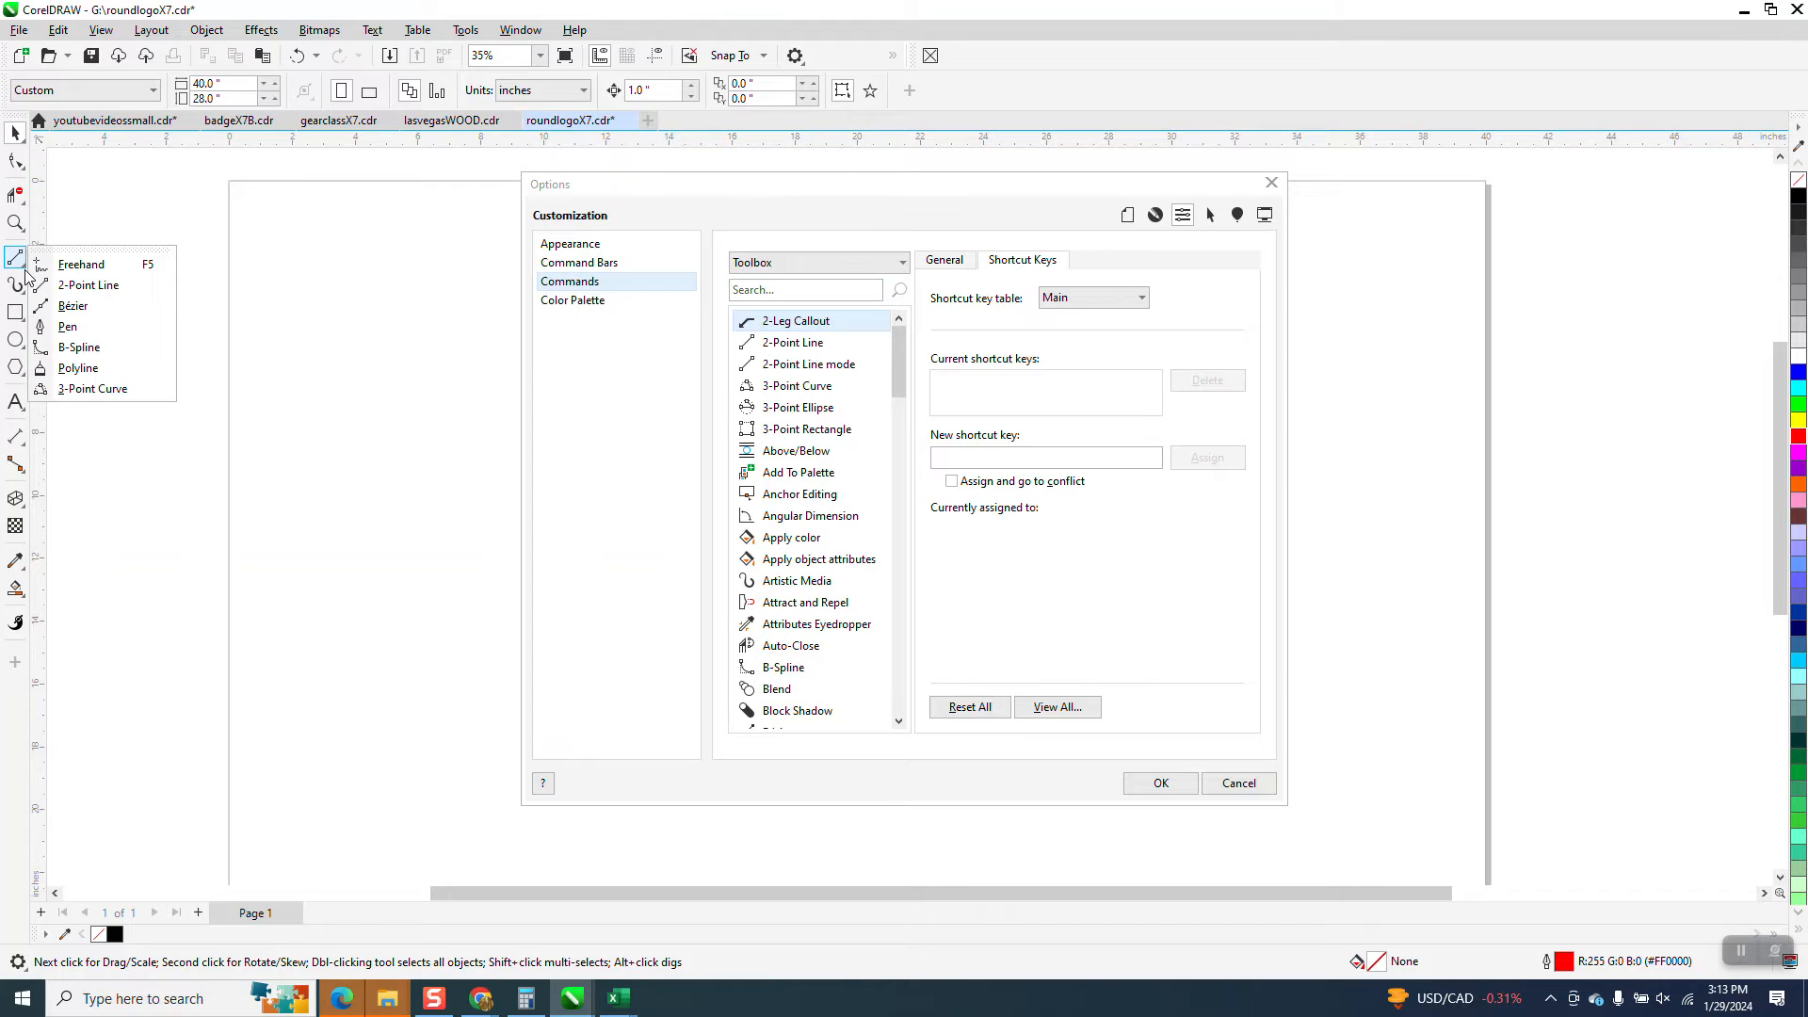
left_click(85, 284)
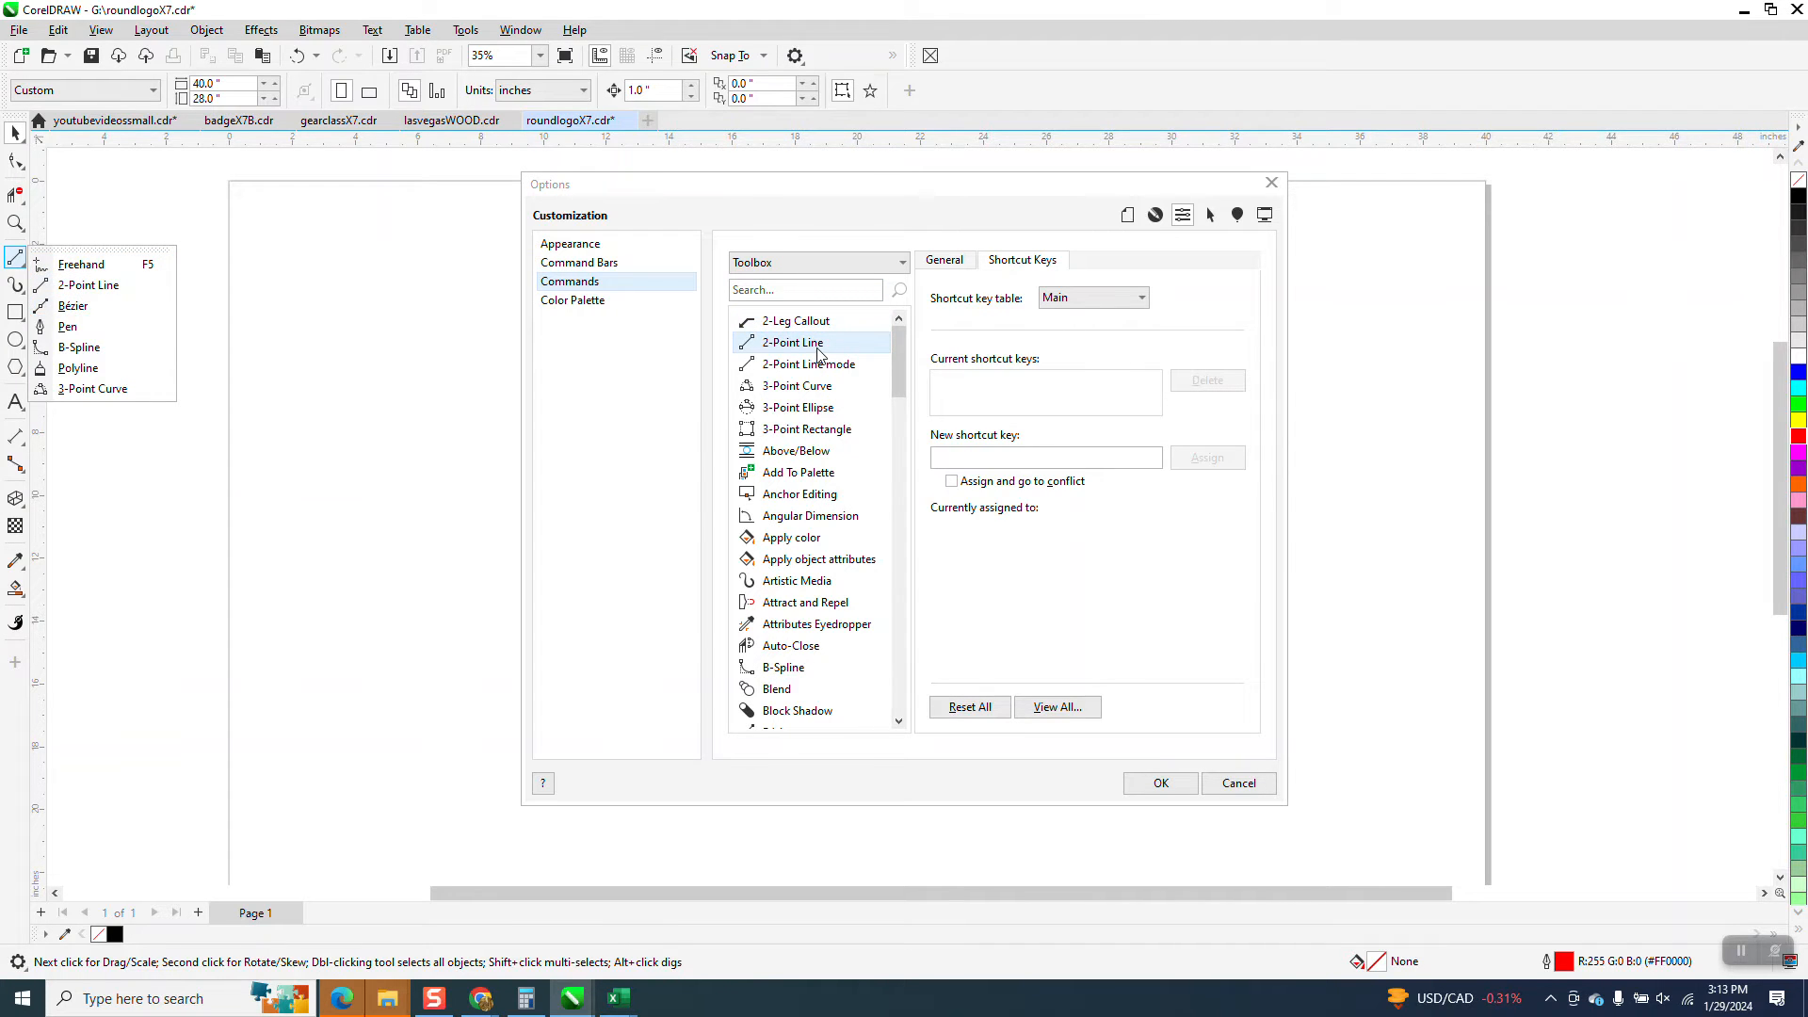
left_click(1026, 262)
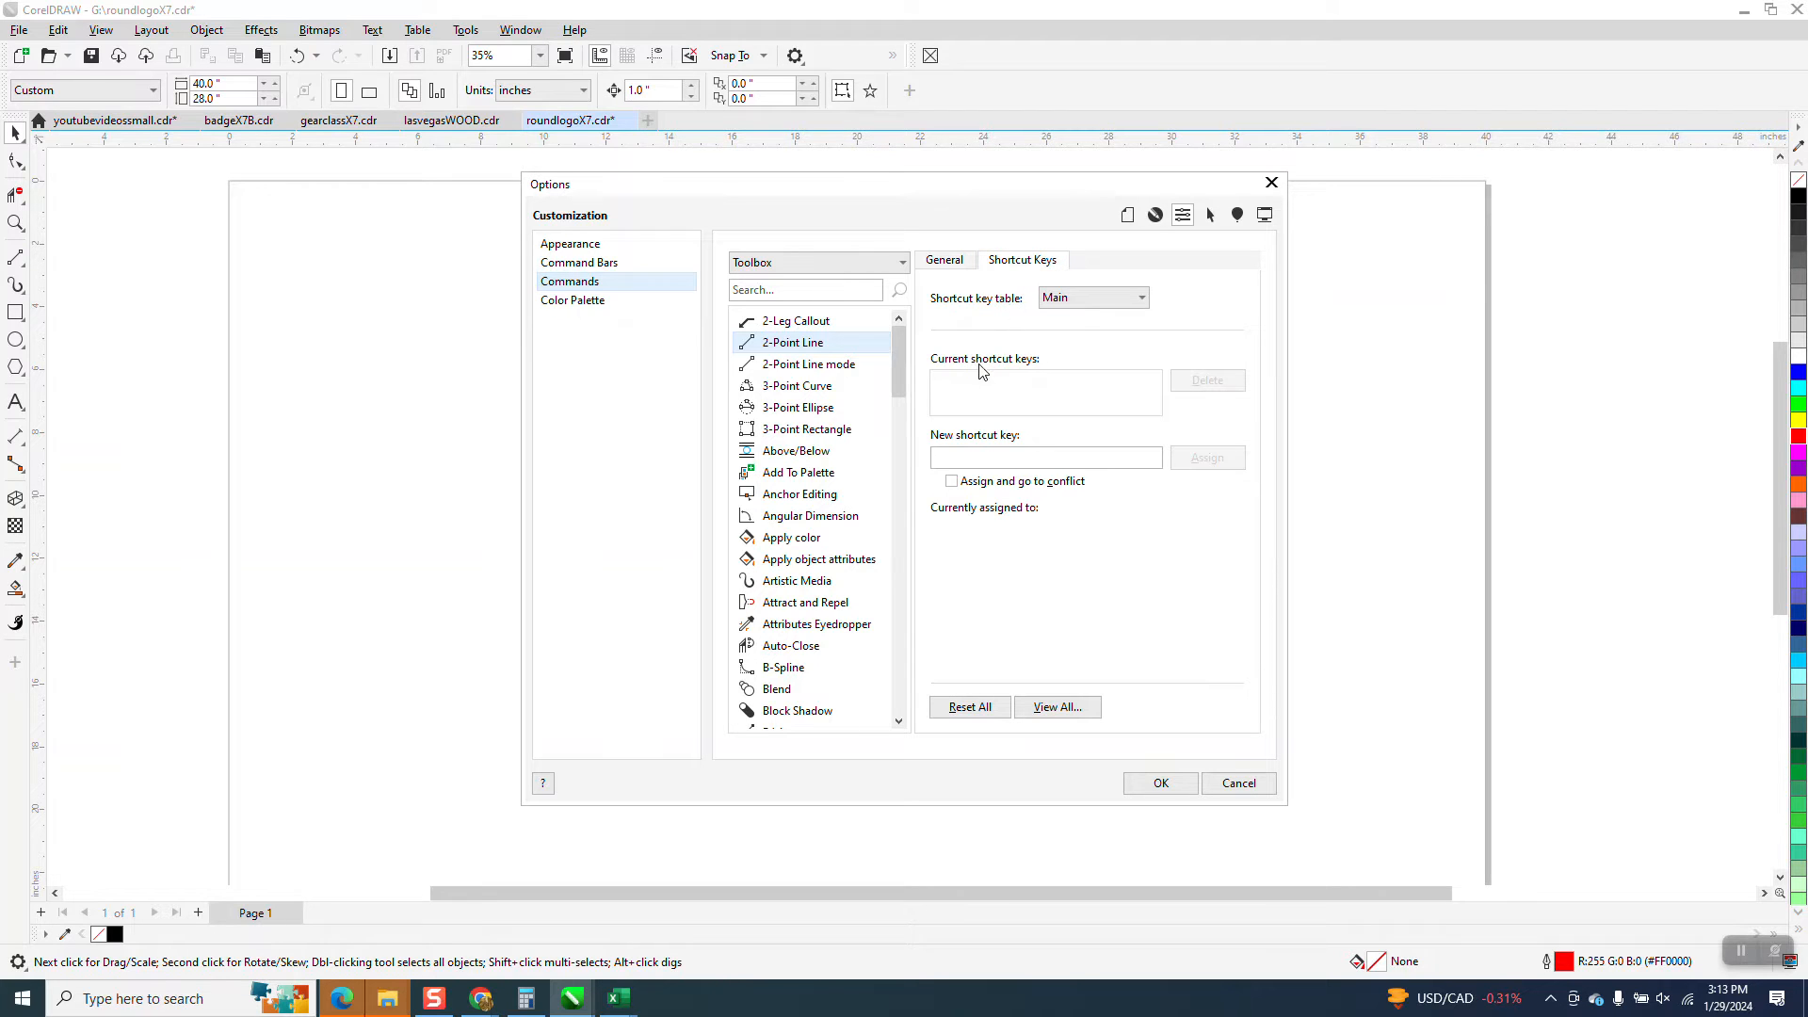
left_click(949, 456)
key("s")
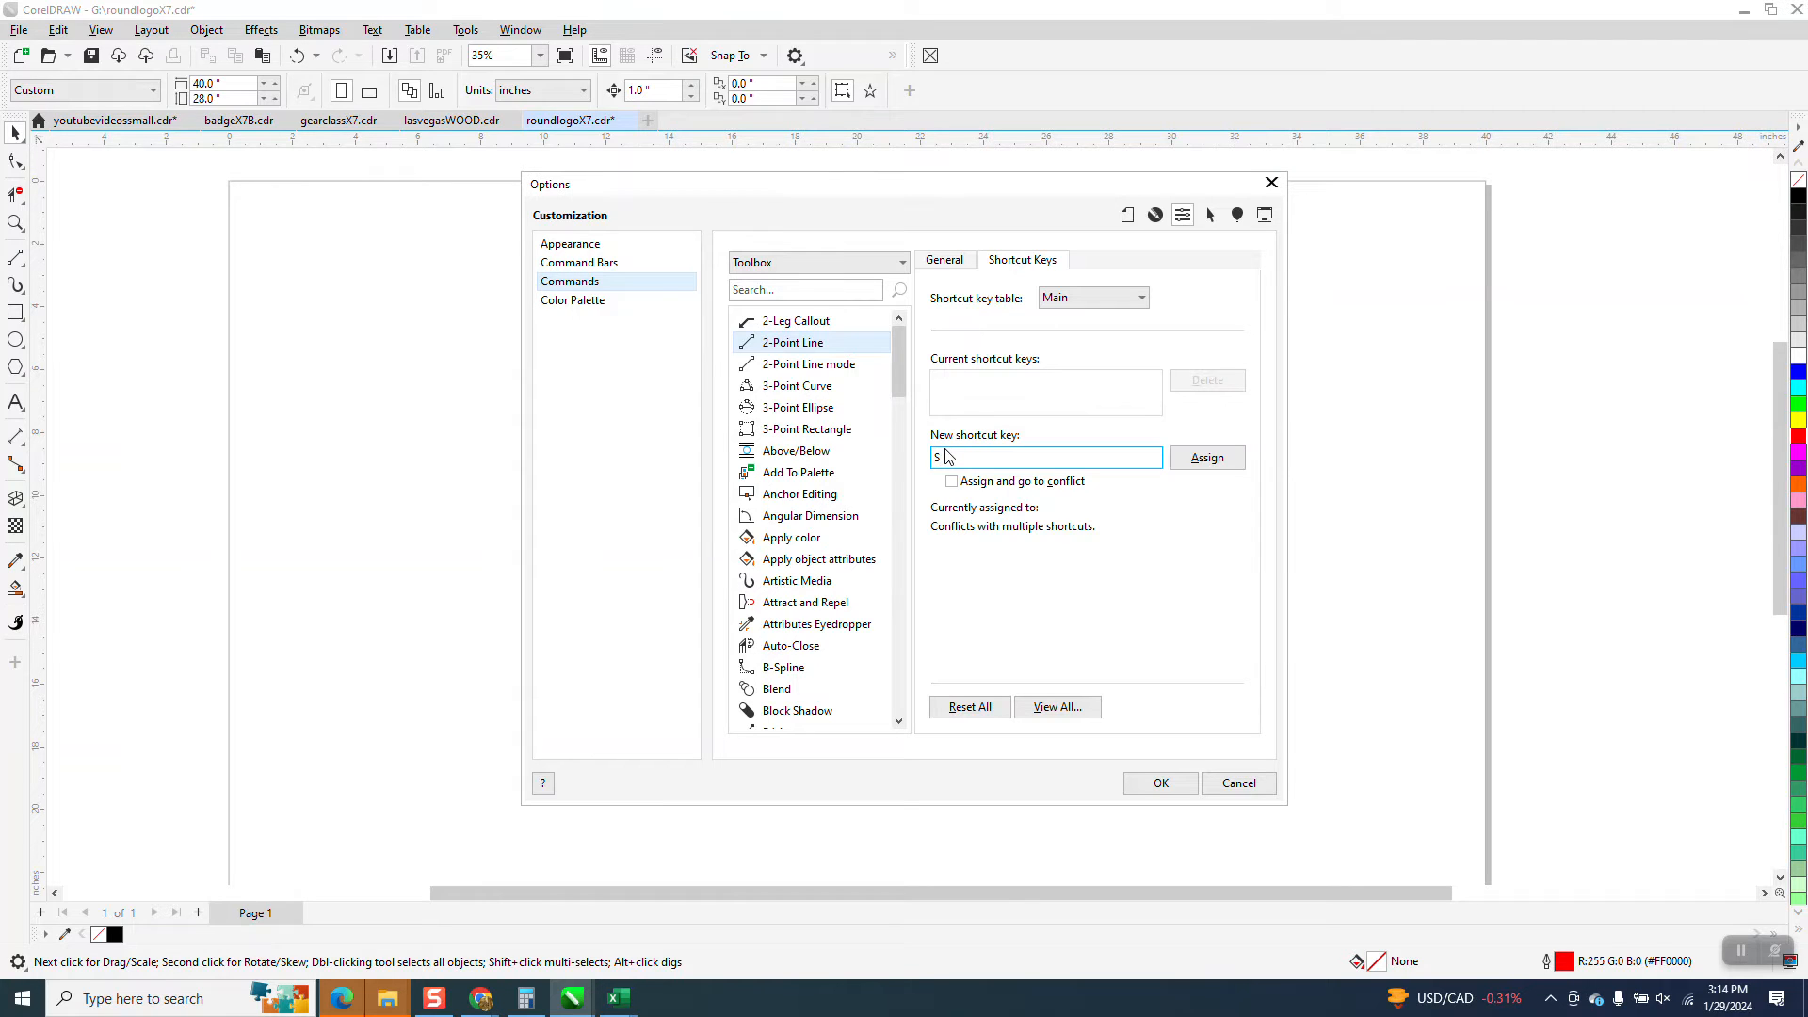
key("s")
key("BackSpace")
key("BackSpace")
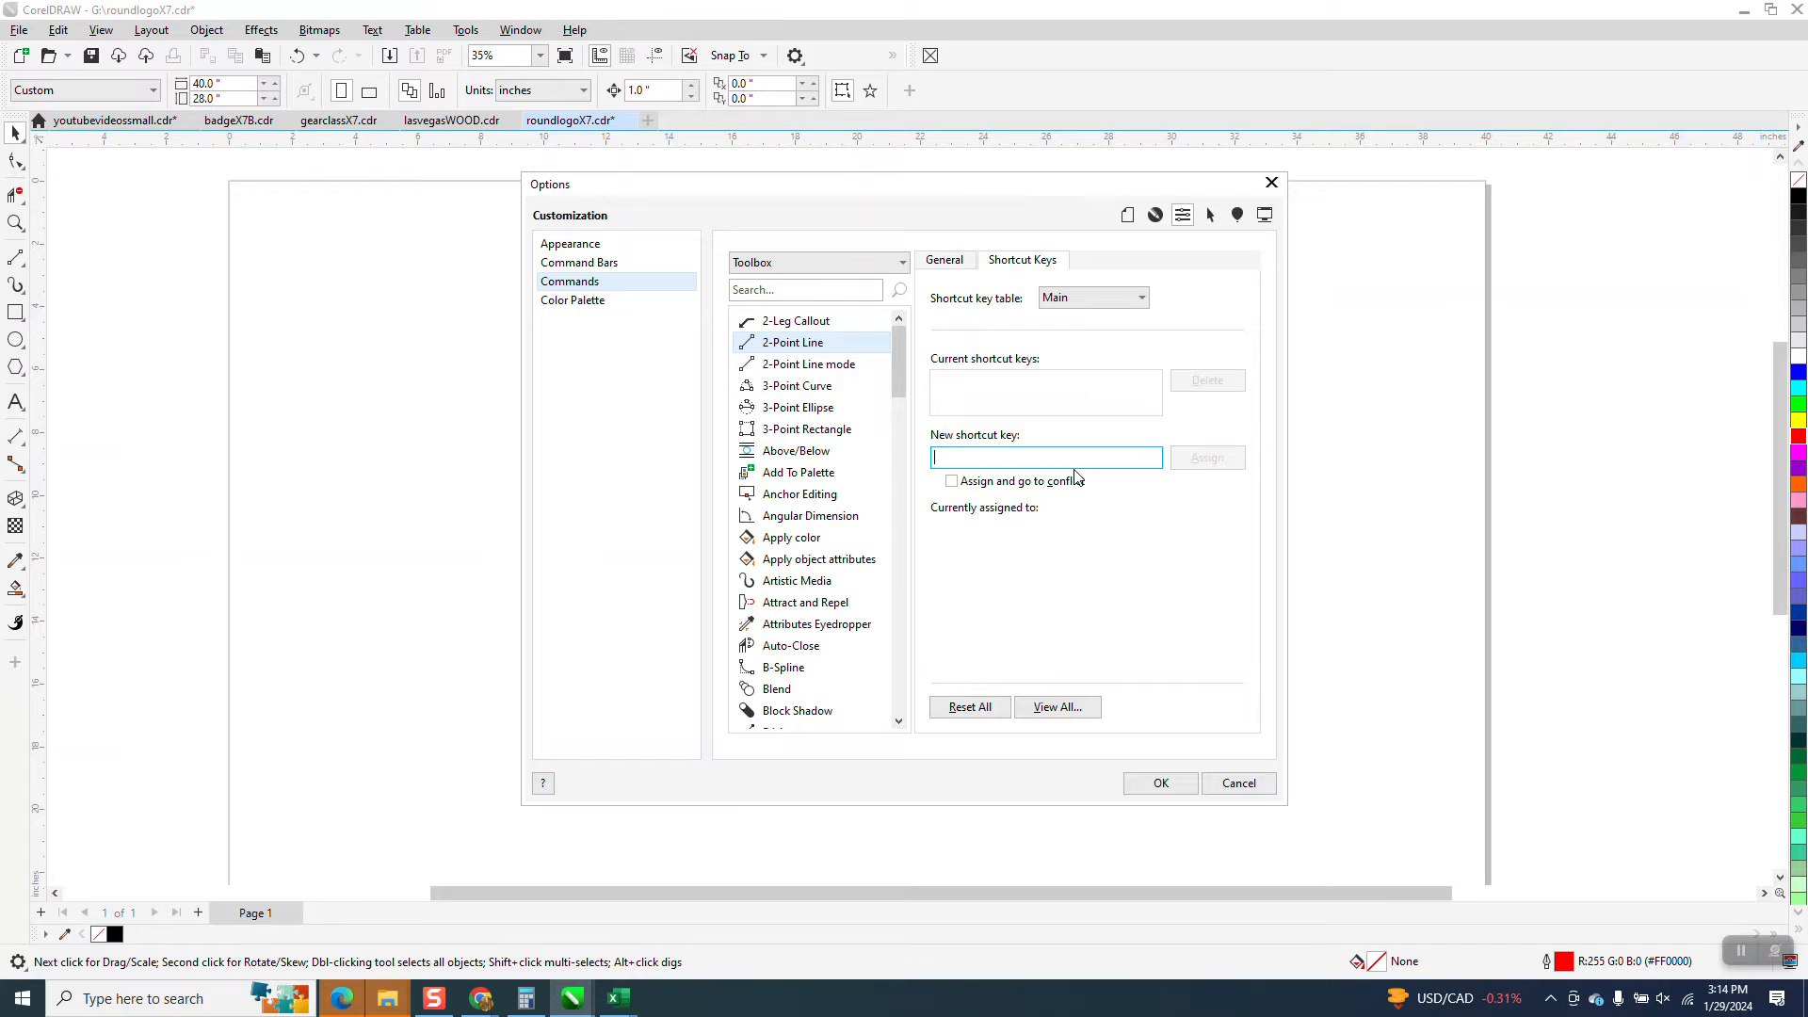
Assign 2,2 as the 2-Point Line tool's shortcut and accept the options
key("2")
key("2")
left_click(1206, 459)
left_click(1160, 784)
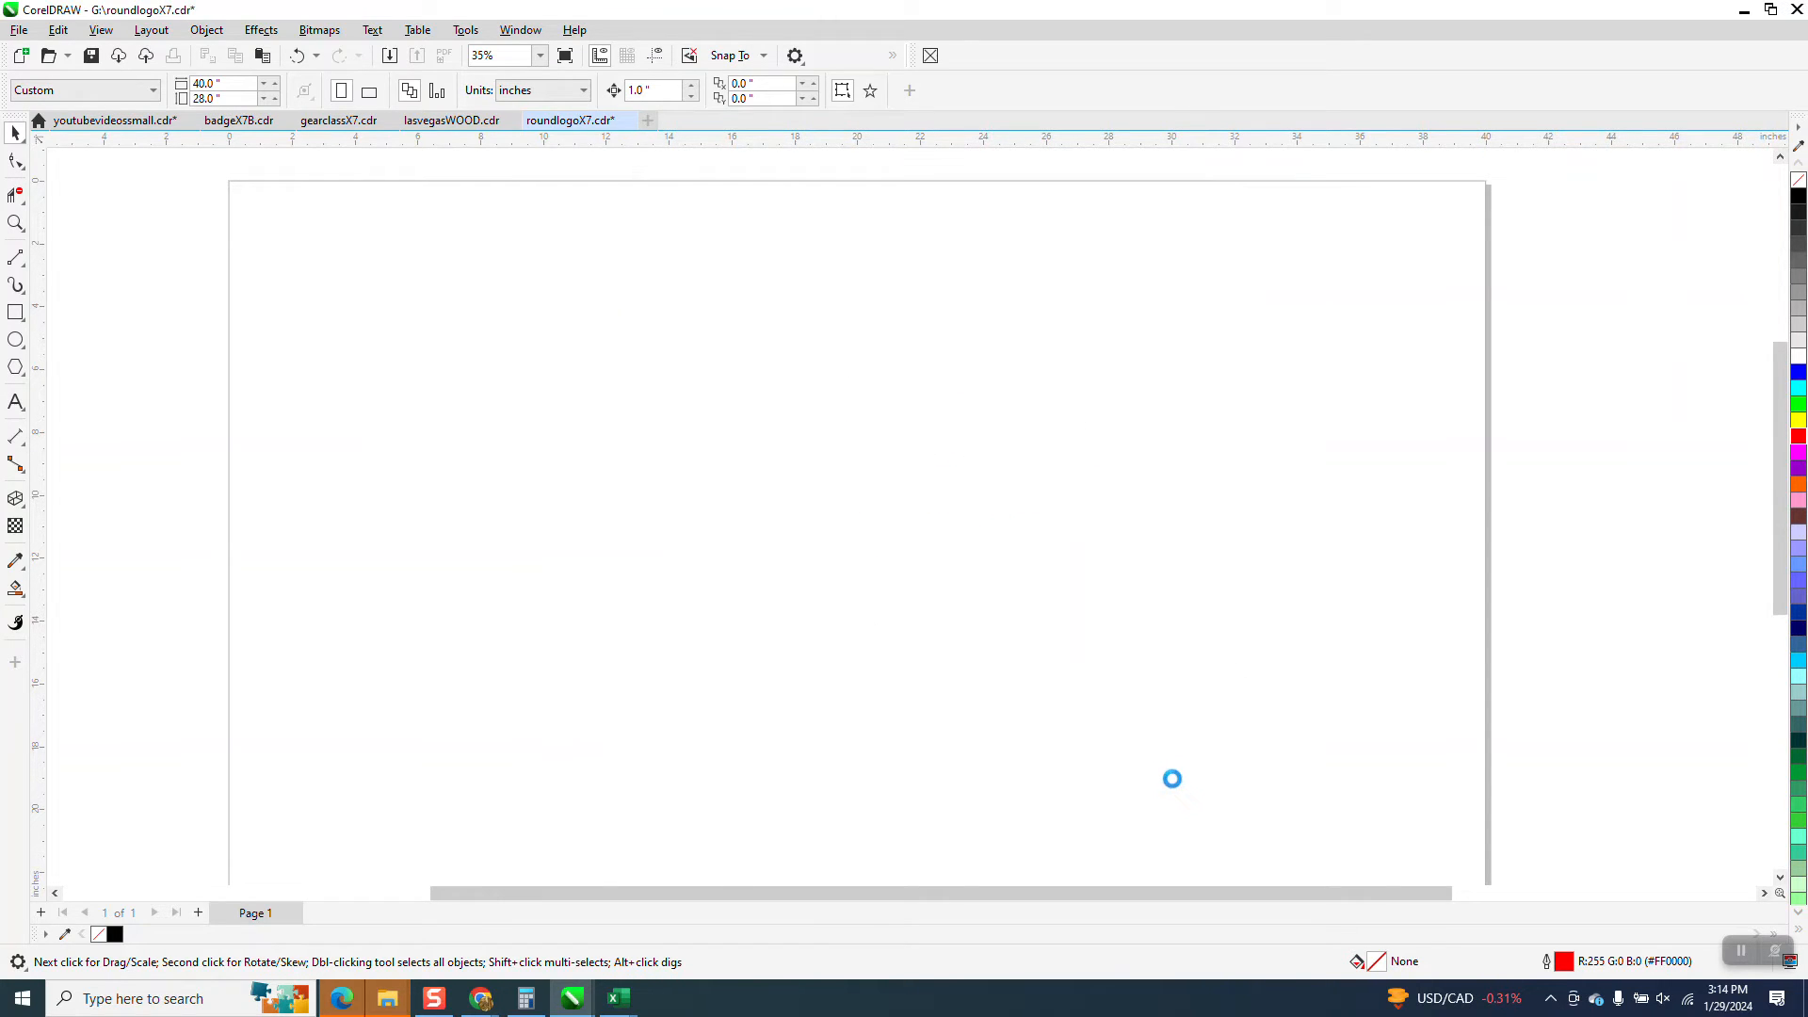
Reopen the command customization options and delete the F5 shortcut from the Freehand tool
left_click(483, 38)
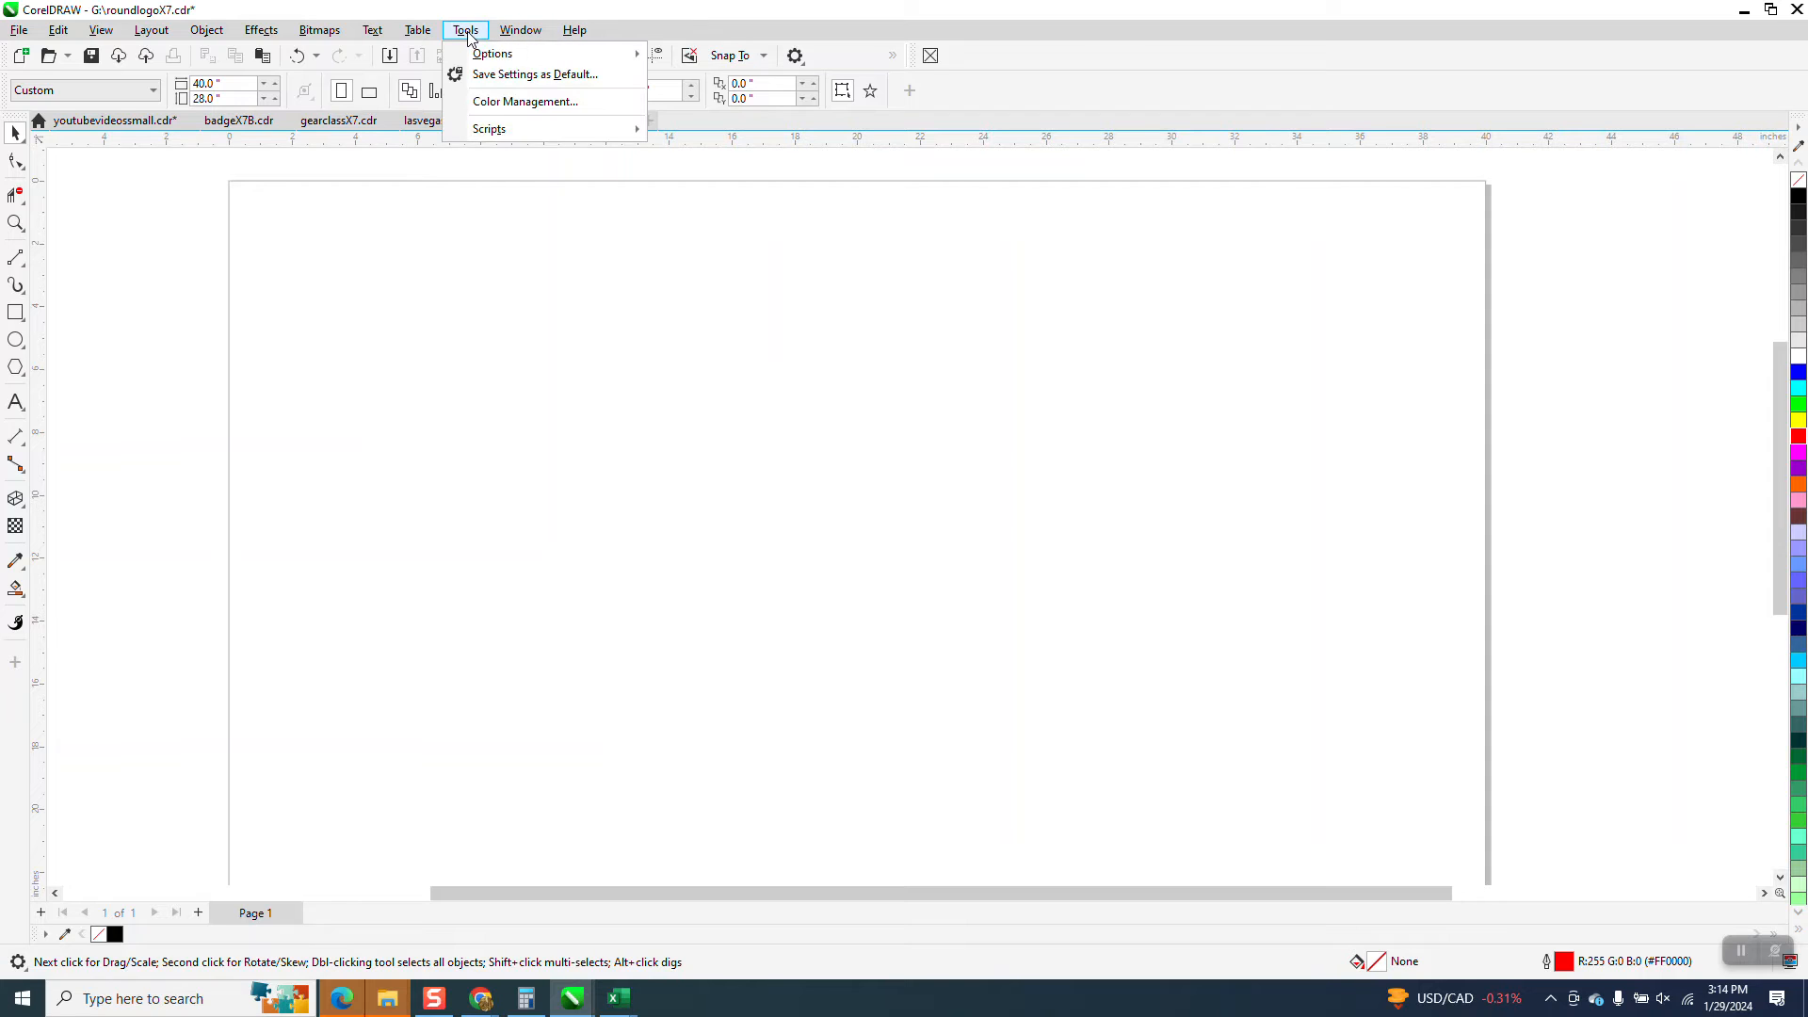
mouse_move(584, 58)
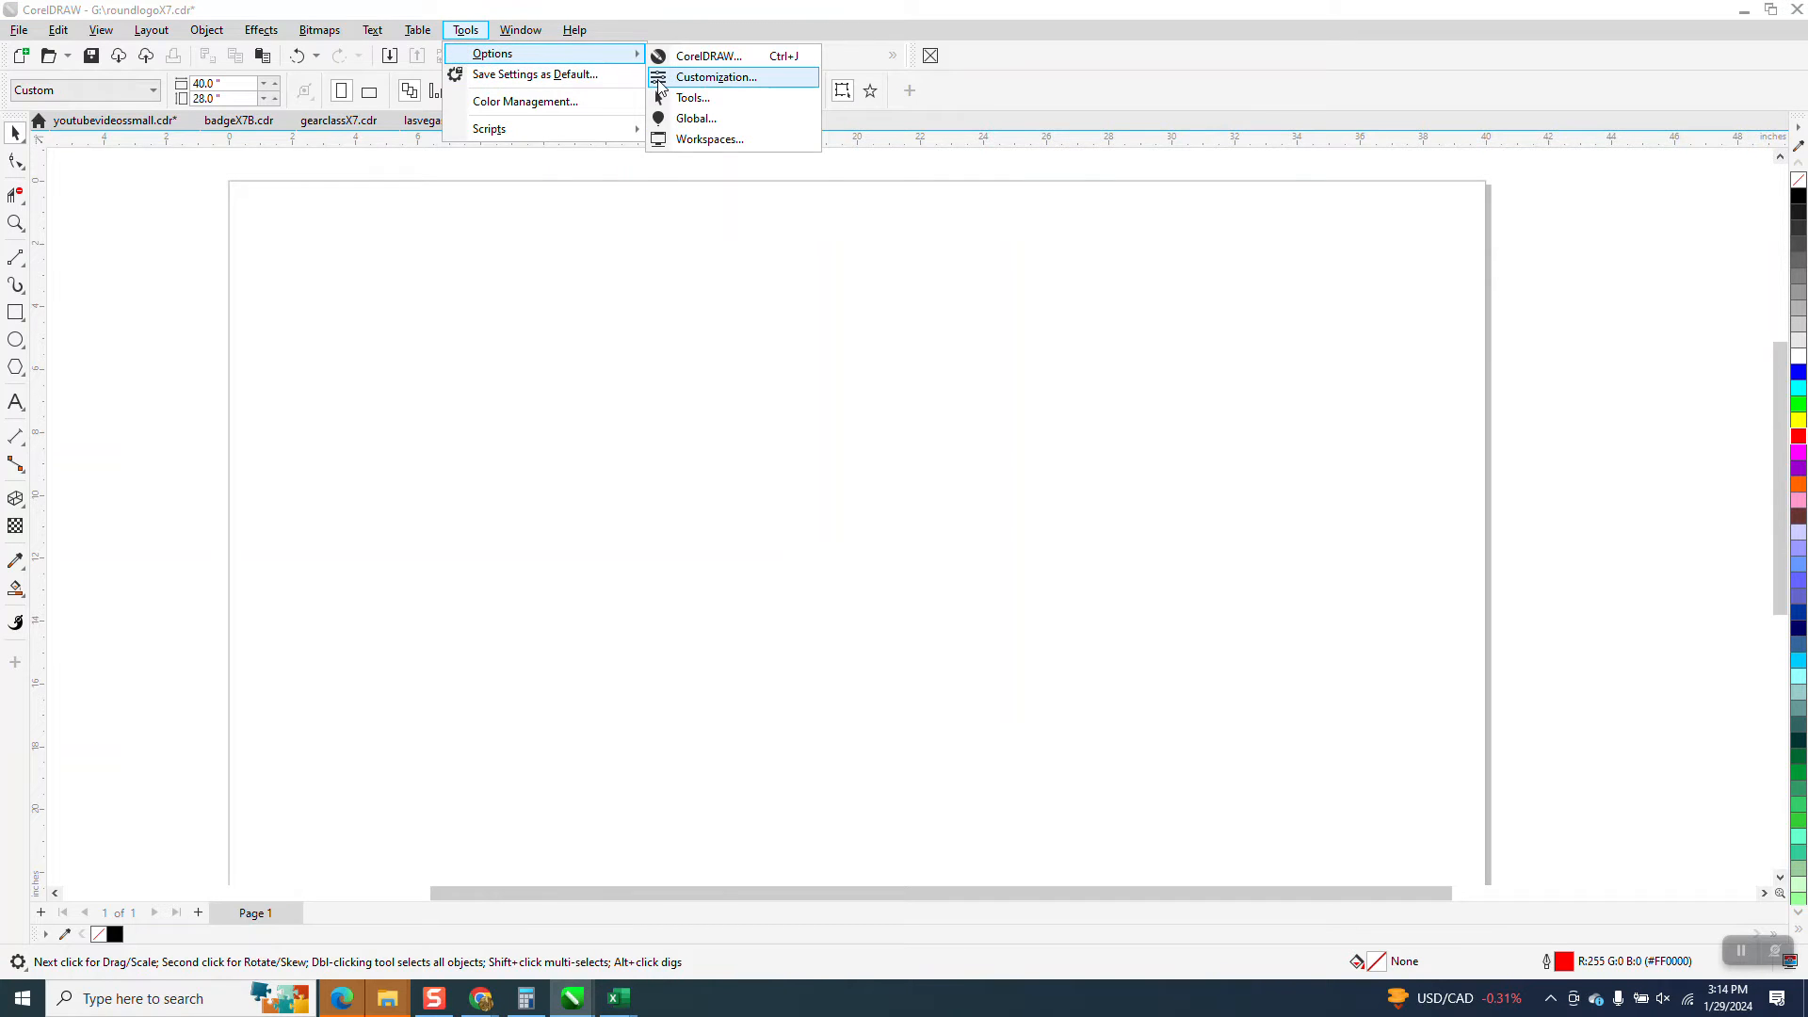
left_click(716, 77)
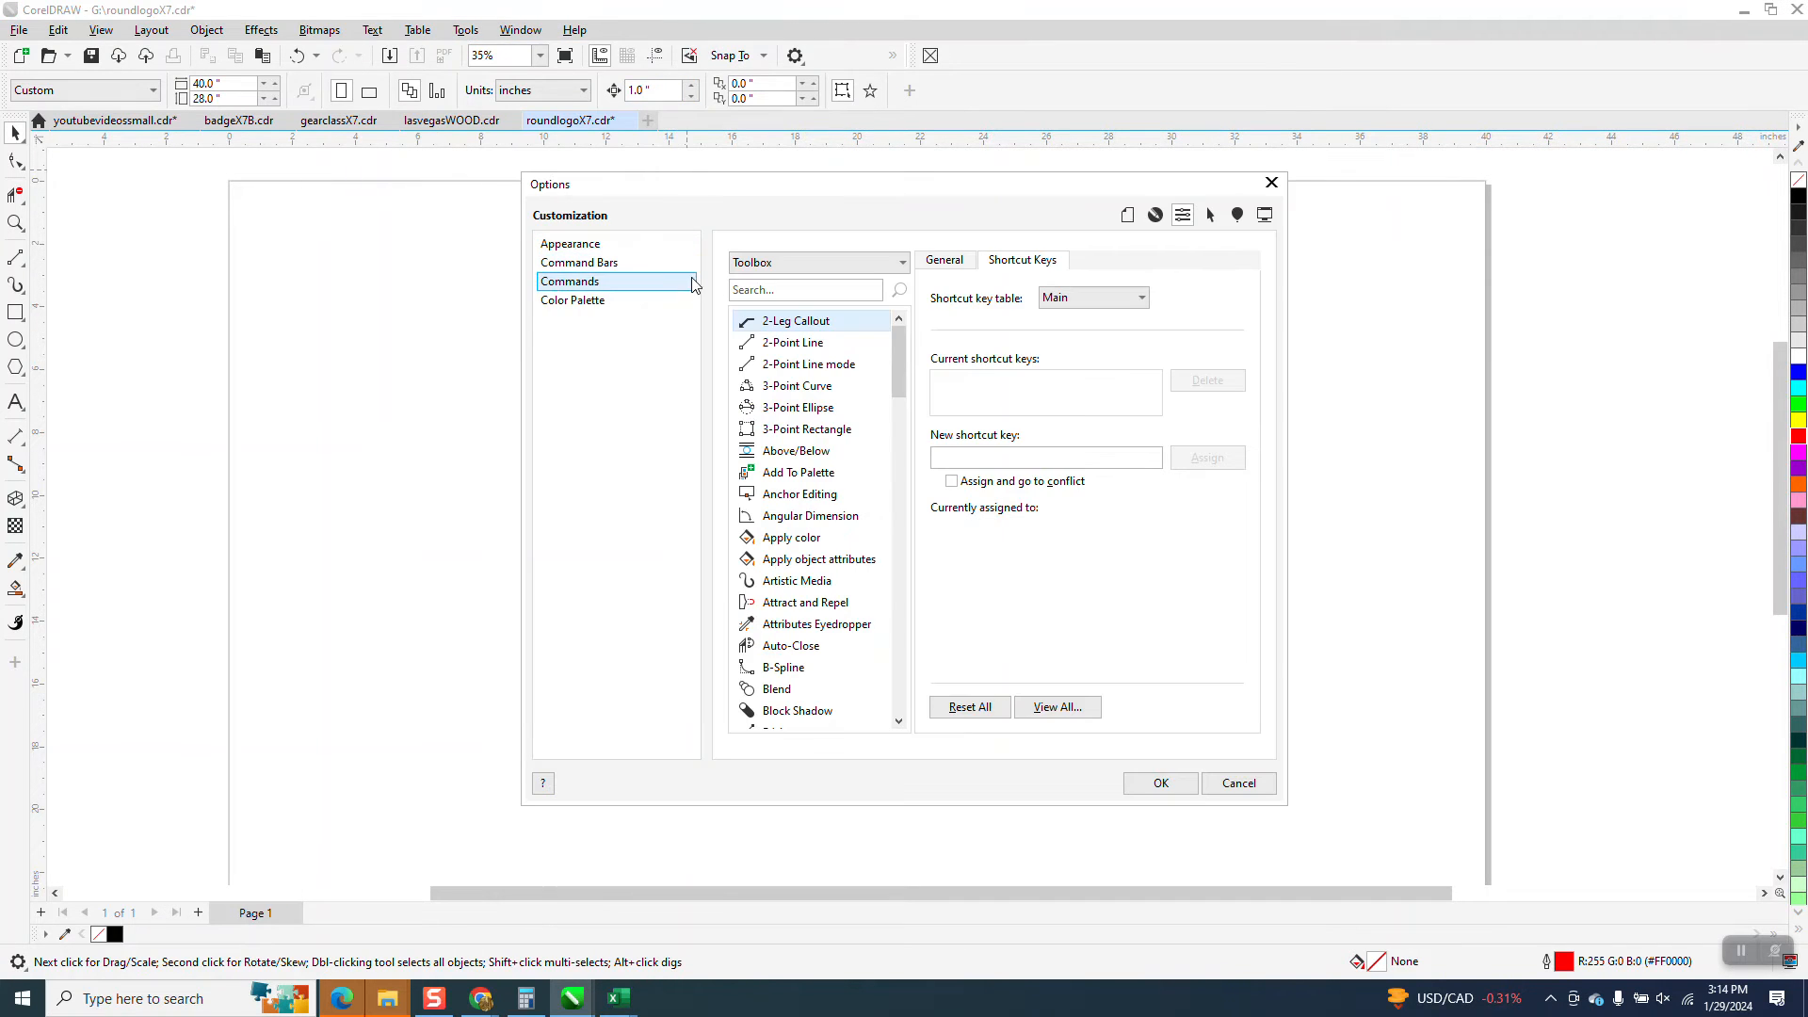
left_click(17, 258)
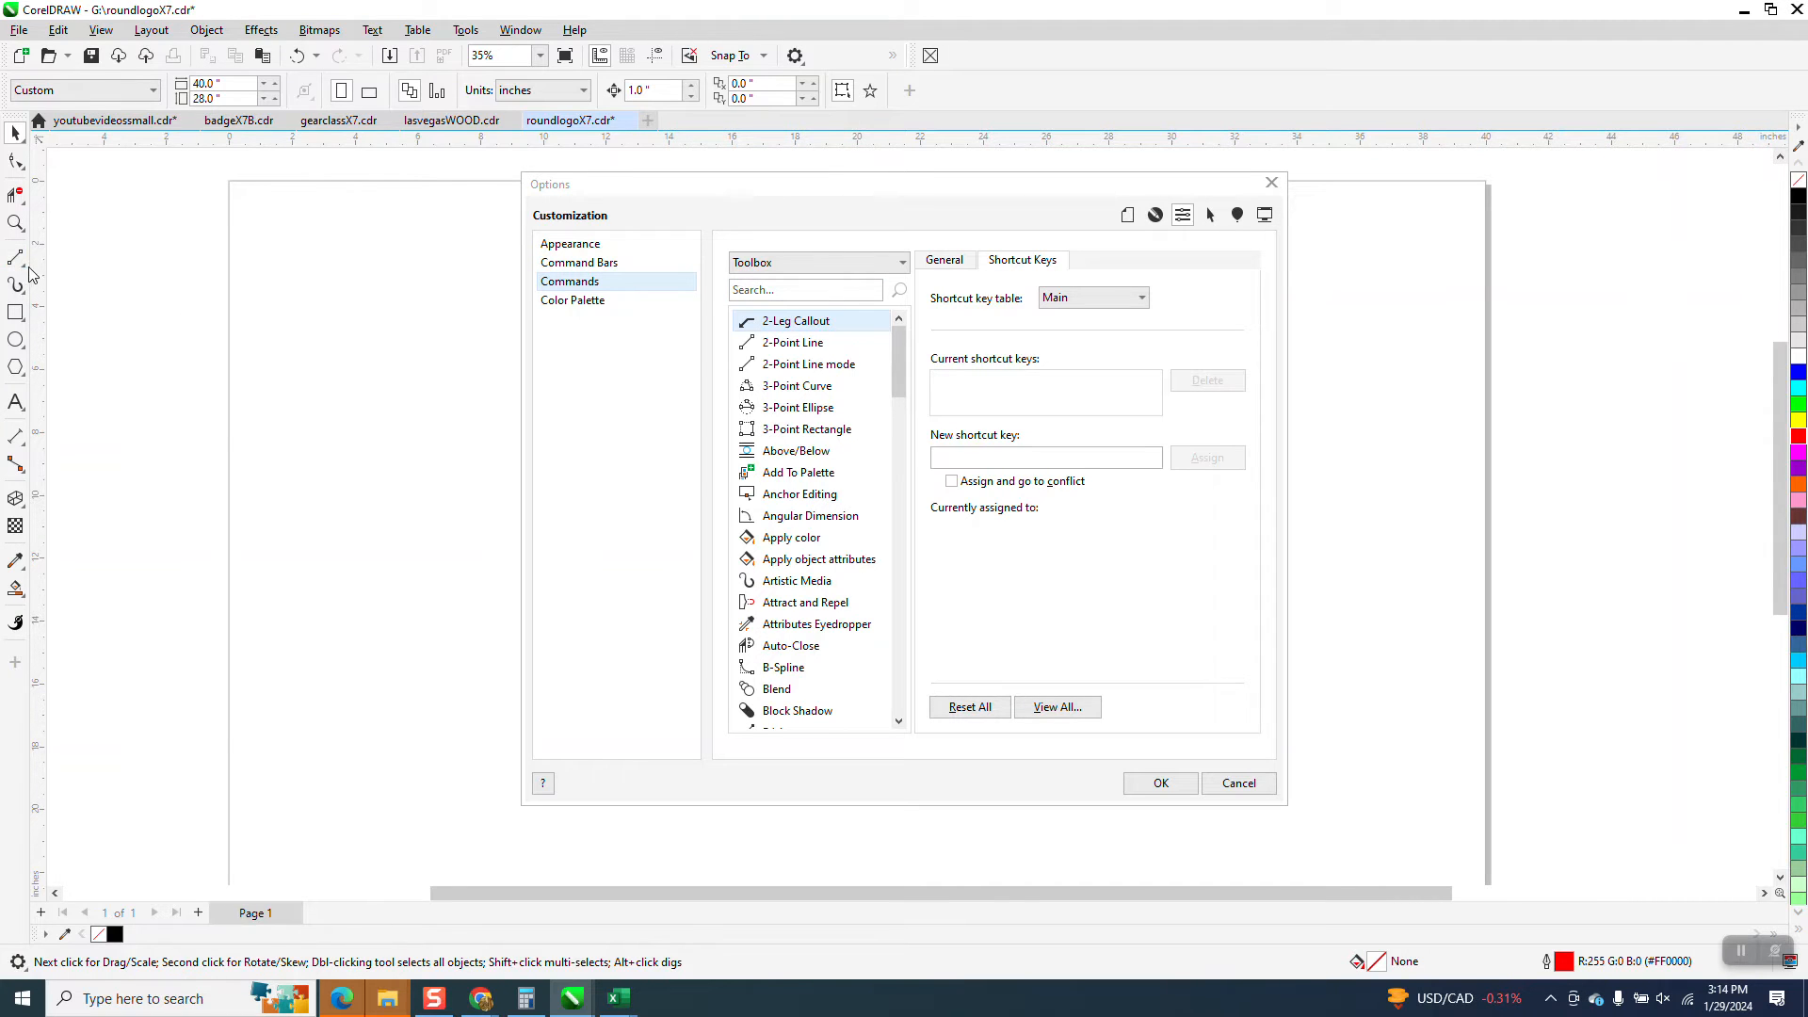
left_click(21, 263)
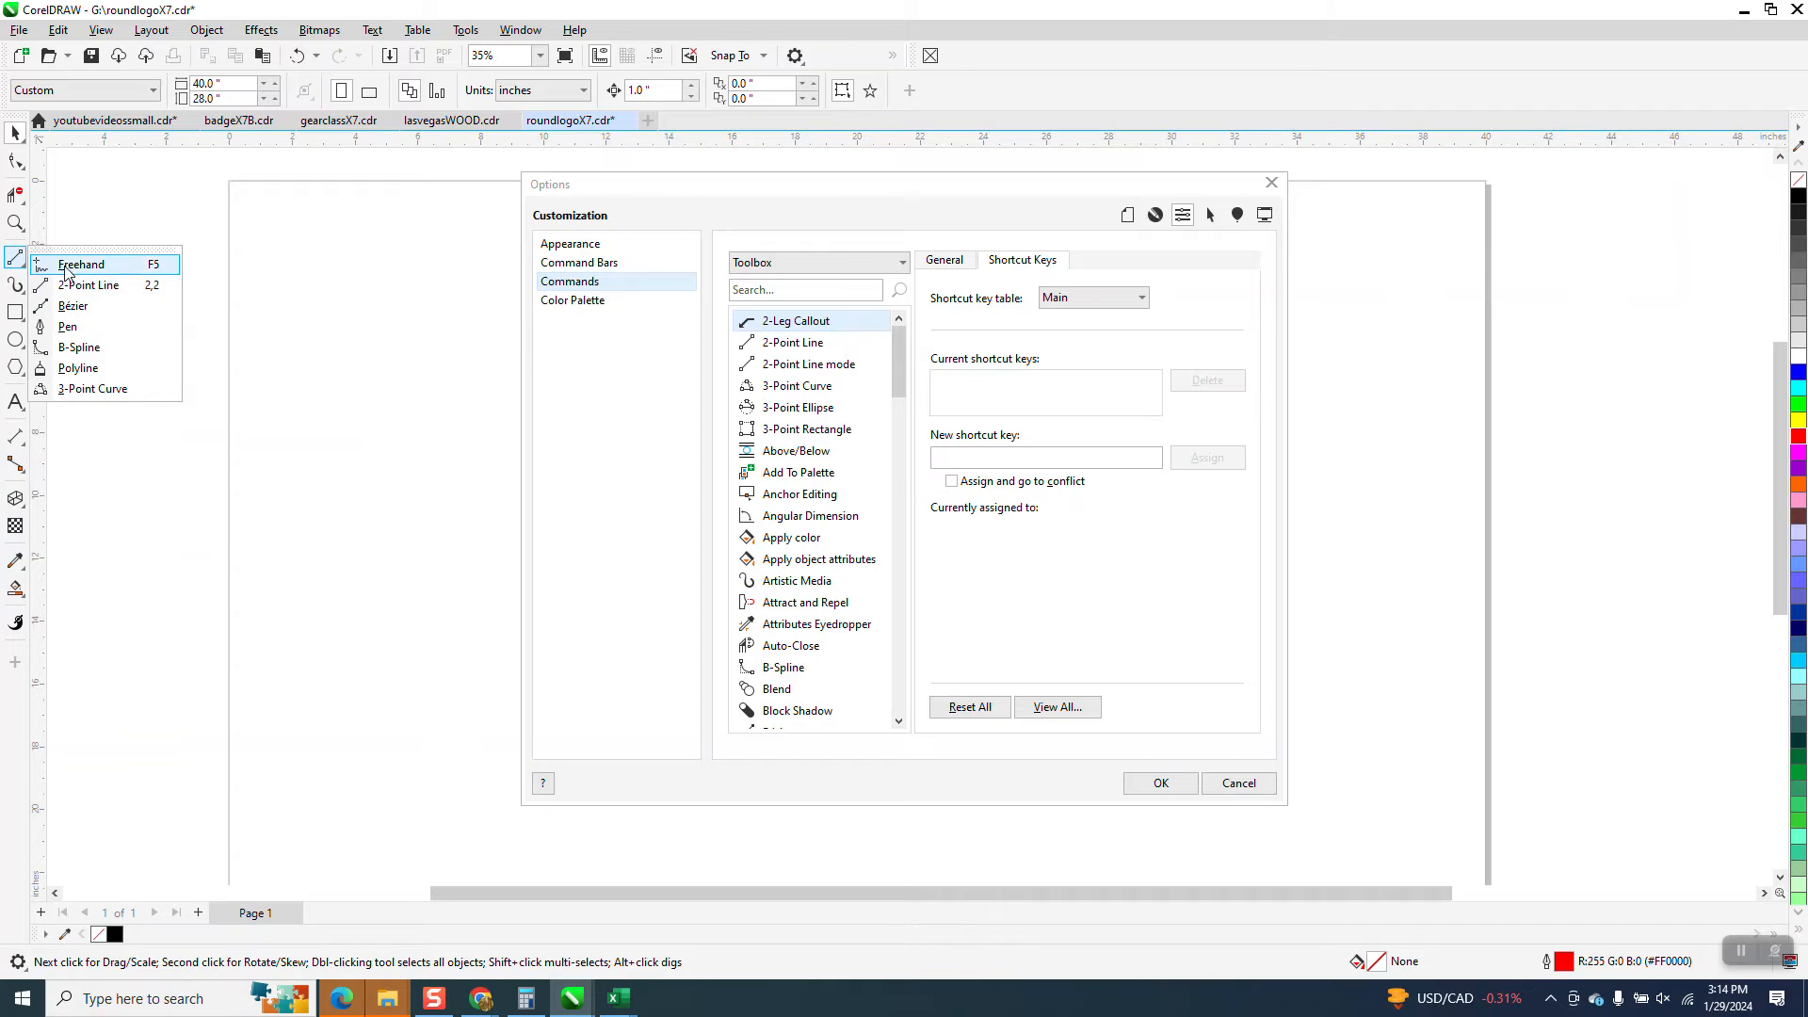
left_click(66, 269)
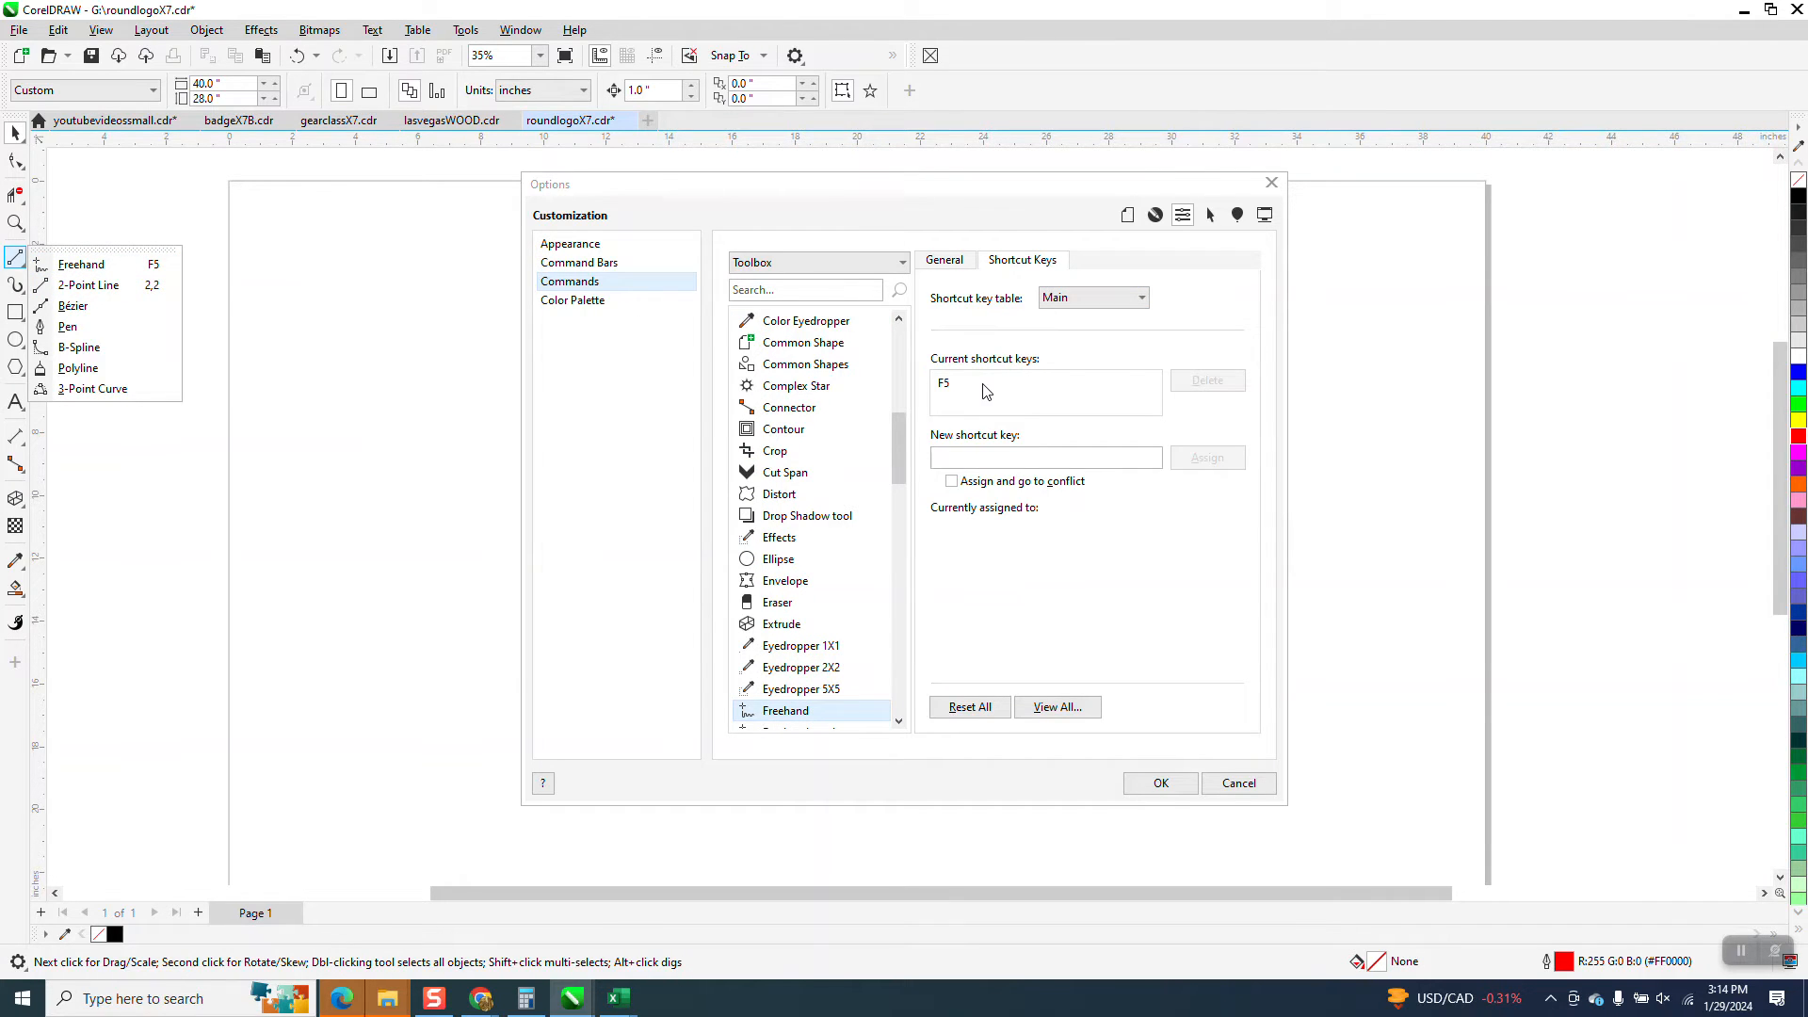
left_click(961, 459)
left_click(946, 407)
left_click(946, 388)
left_click(1207, 380)
Assign C,C as the Freehand tool's shortcut and accept the options
left_click(962, 457)
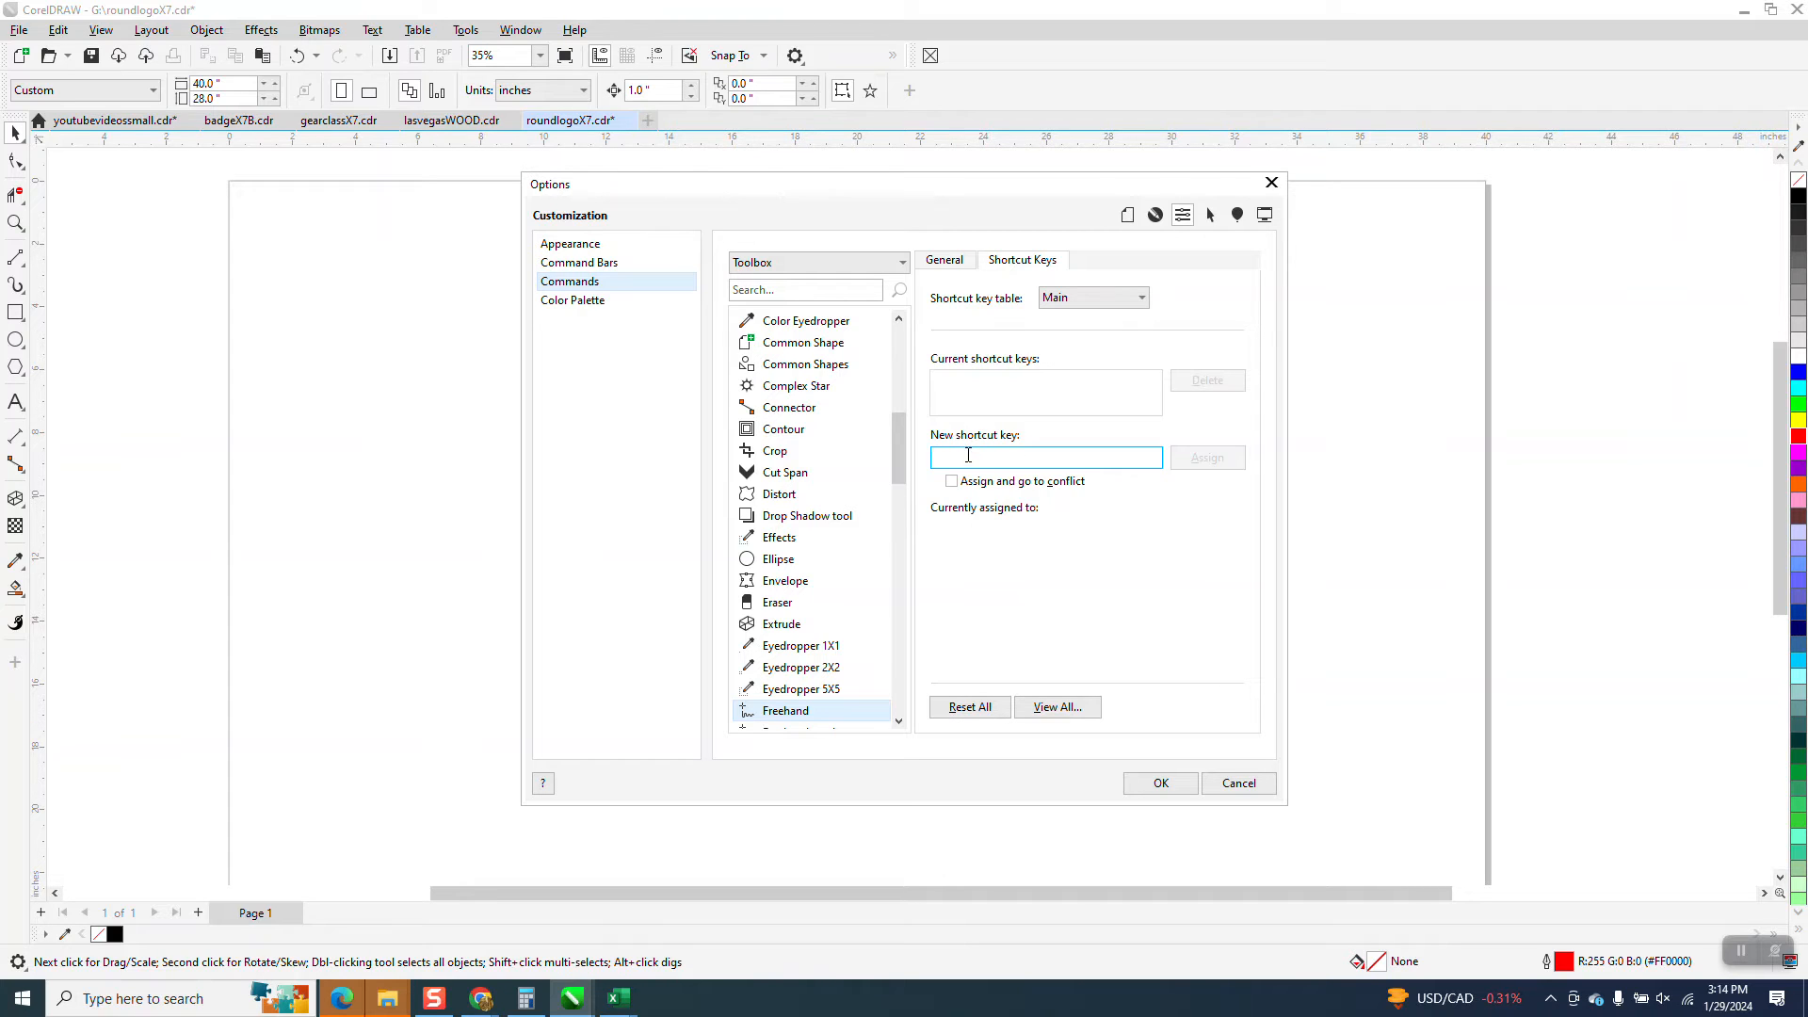
key("c")
key("c")
left_click(1196, 460)
left_click(1148, 785)
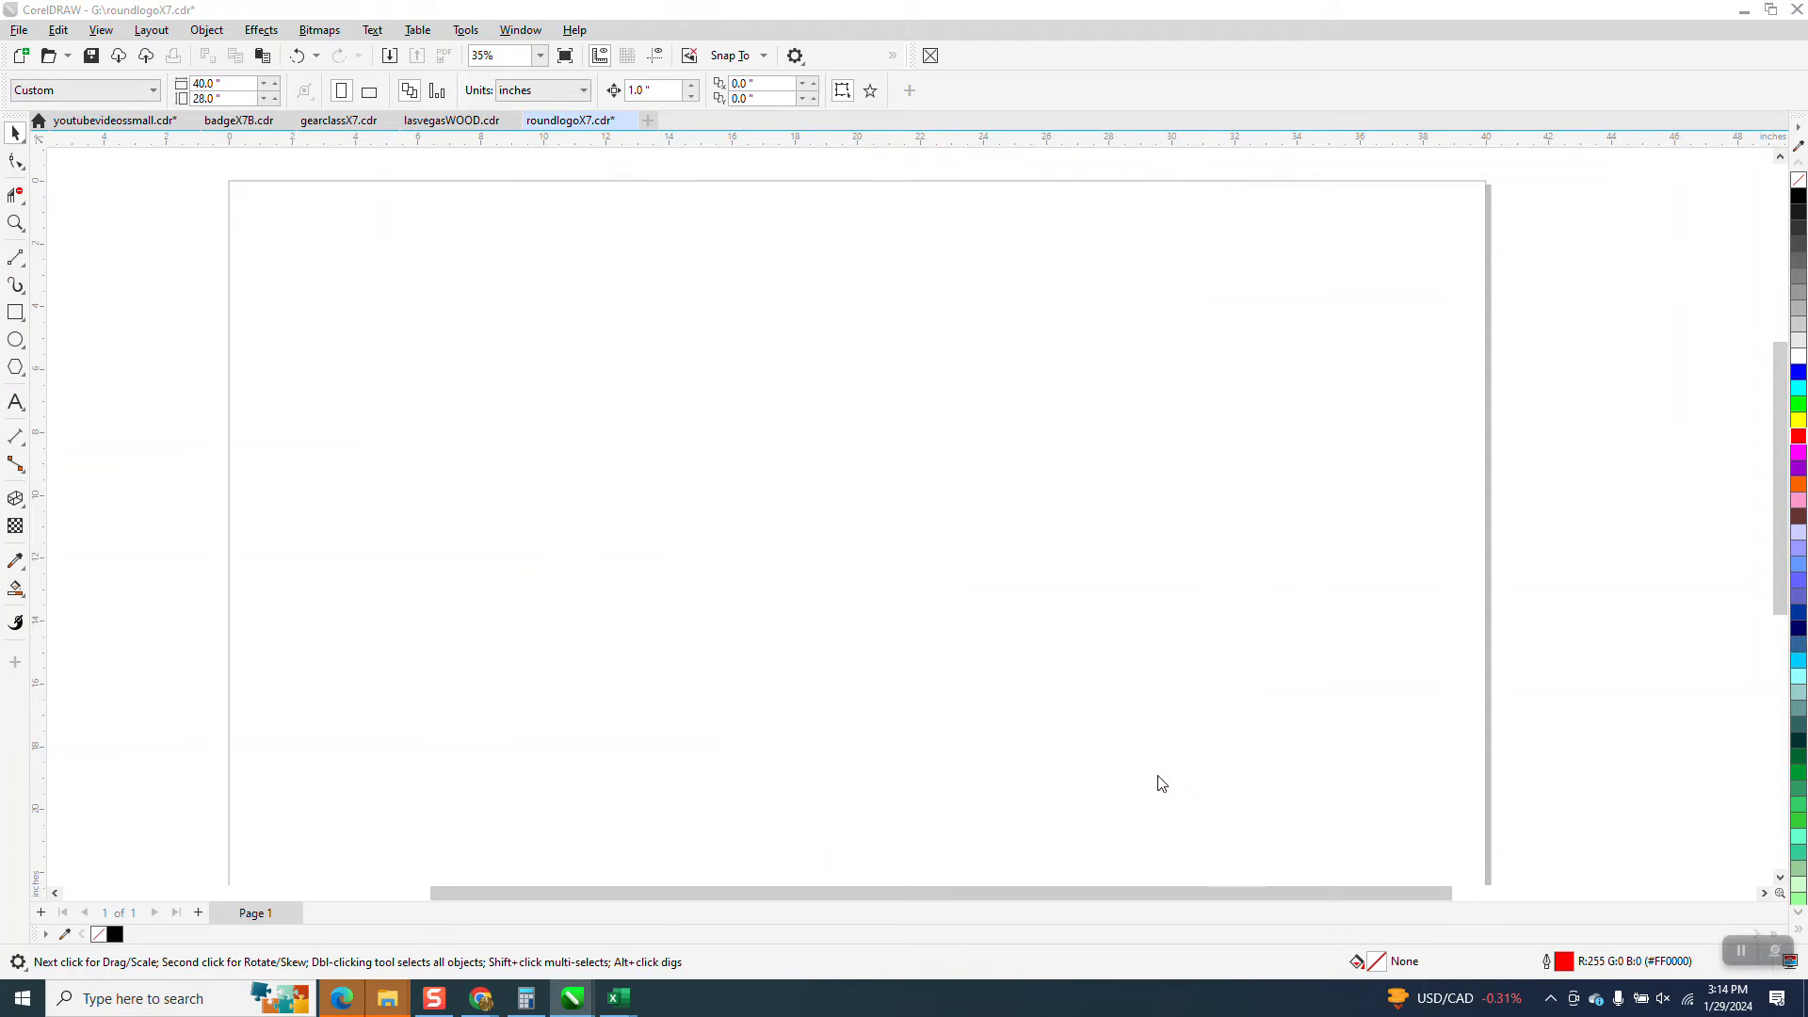
Draw a wavy freehand curve about 20.4 in wide and 3.3 in high across the upper half of the page
left_click(23, 265)
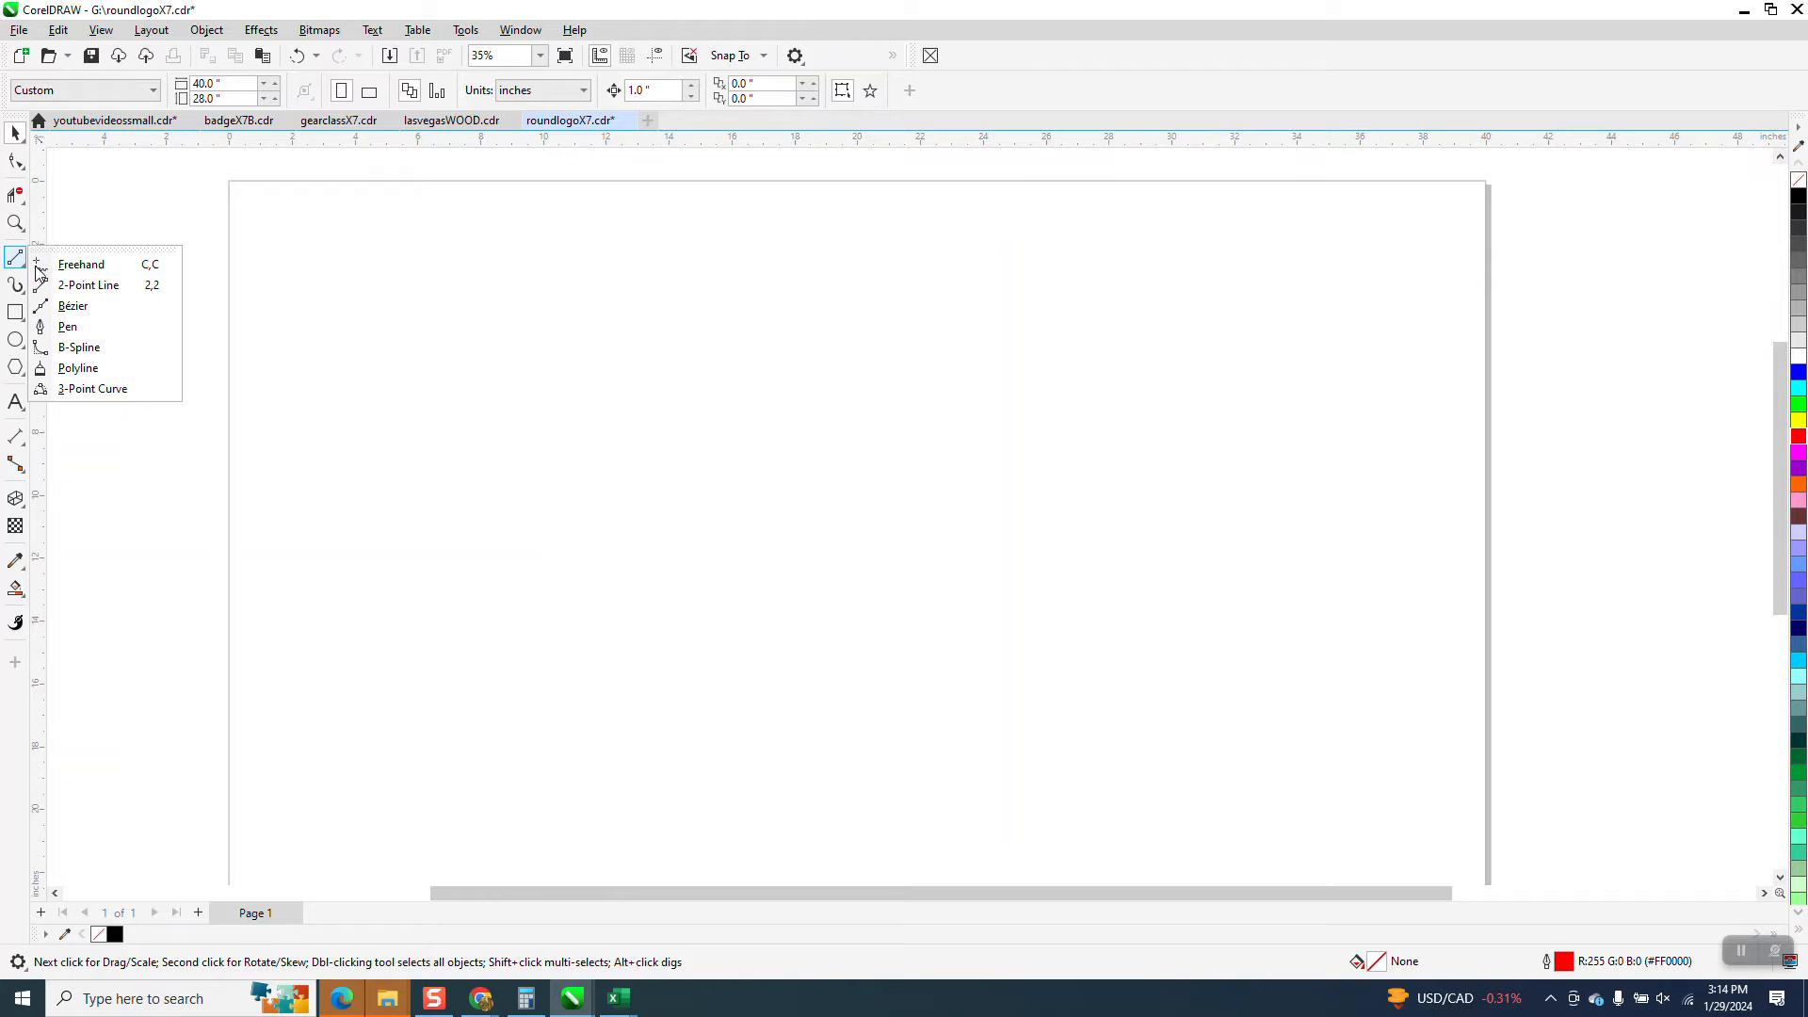
left_click(85, 258)
mouse_move(520, 386)
left_mouse_down()
mouse_move(570, 349)
mouse_move(808, 453)
mouse_move(935, 388)
mouse_move(970, 395)
mouse_move(1162, 562)
left_mouse_up()
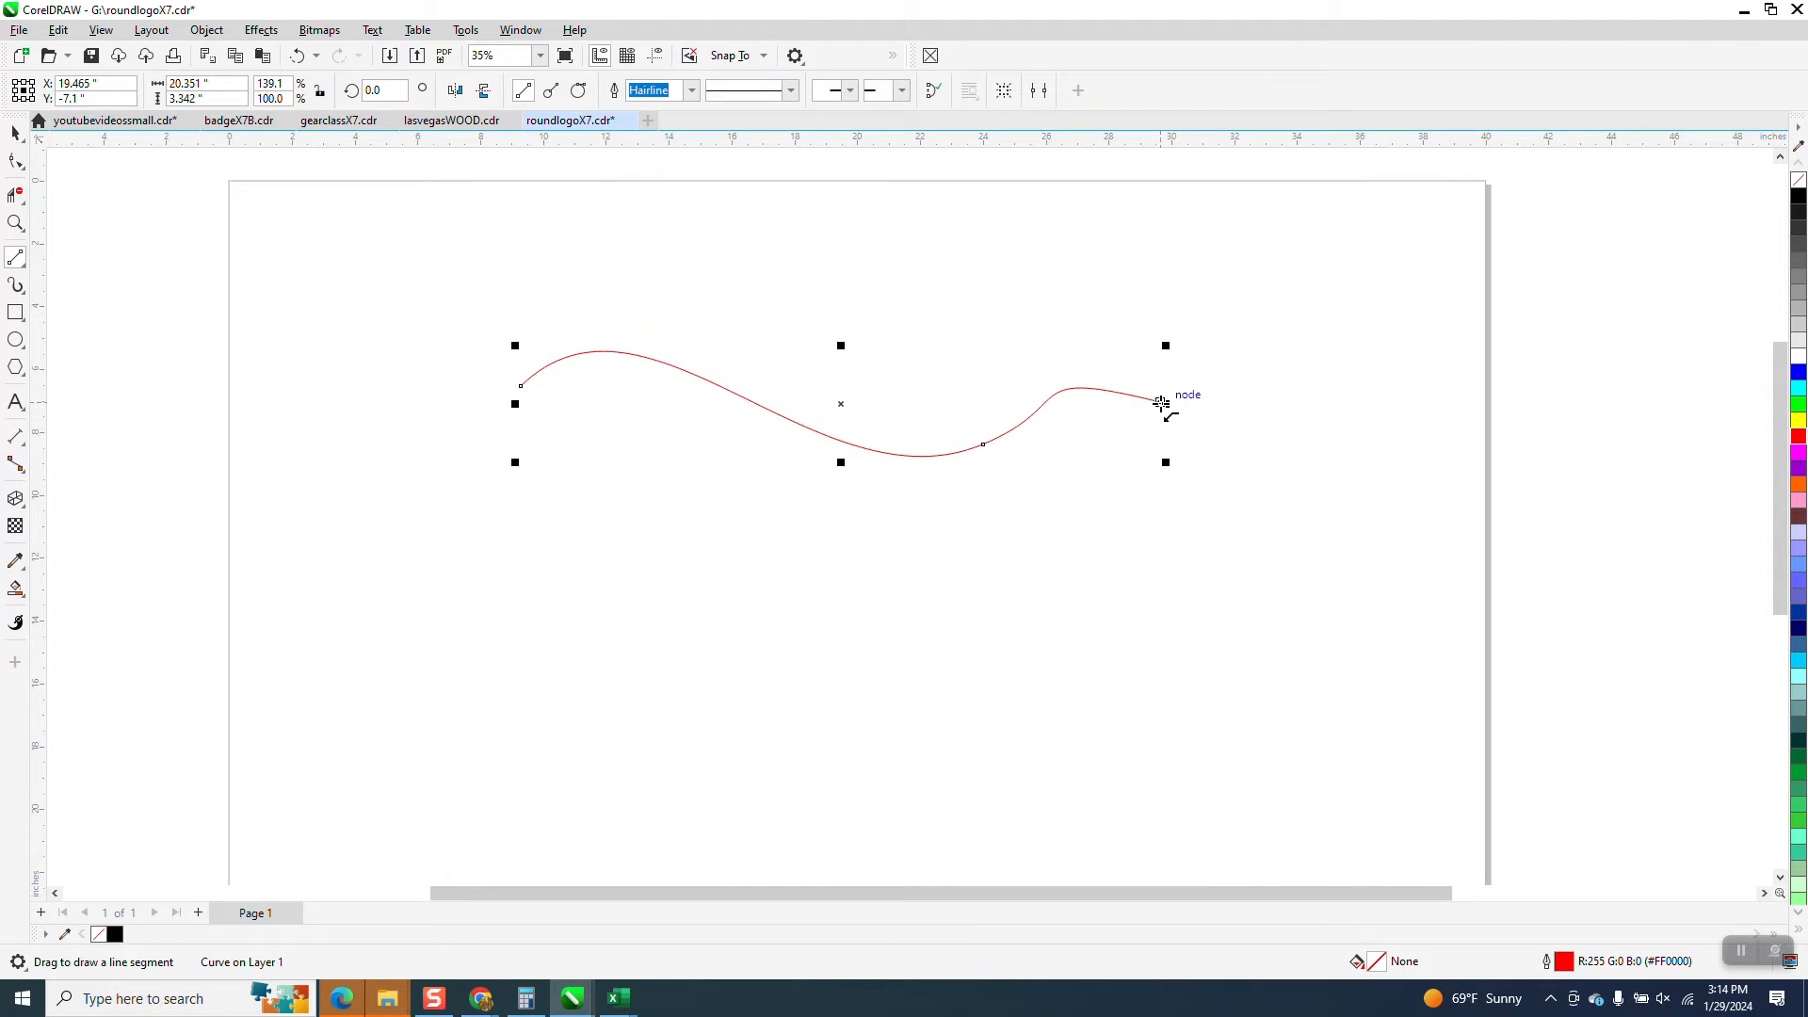
Draw a near-vertical 2-point line about 6.3 in long down from the curve's end and a wavy freehand curve back towards the start
left_click_drag(1161, 402, 1157, 583)
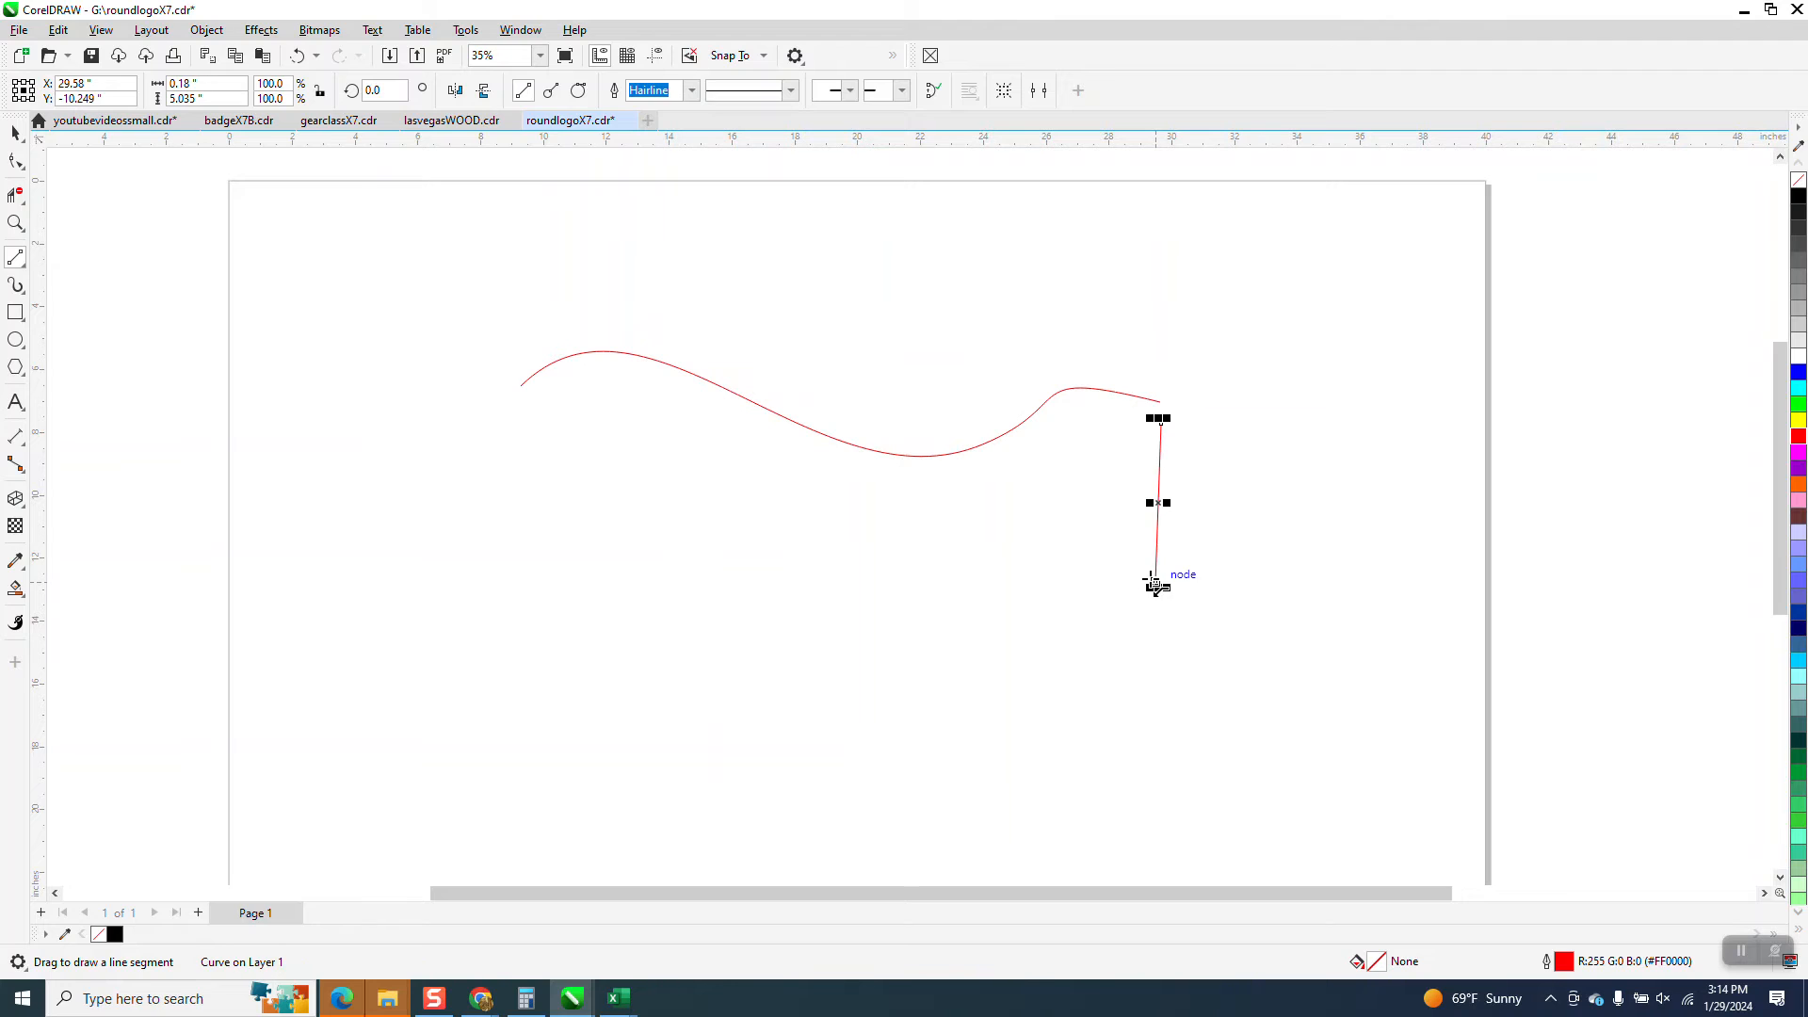
key("Delete")
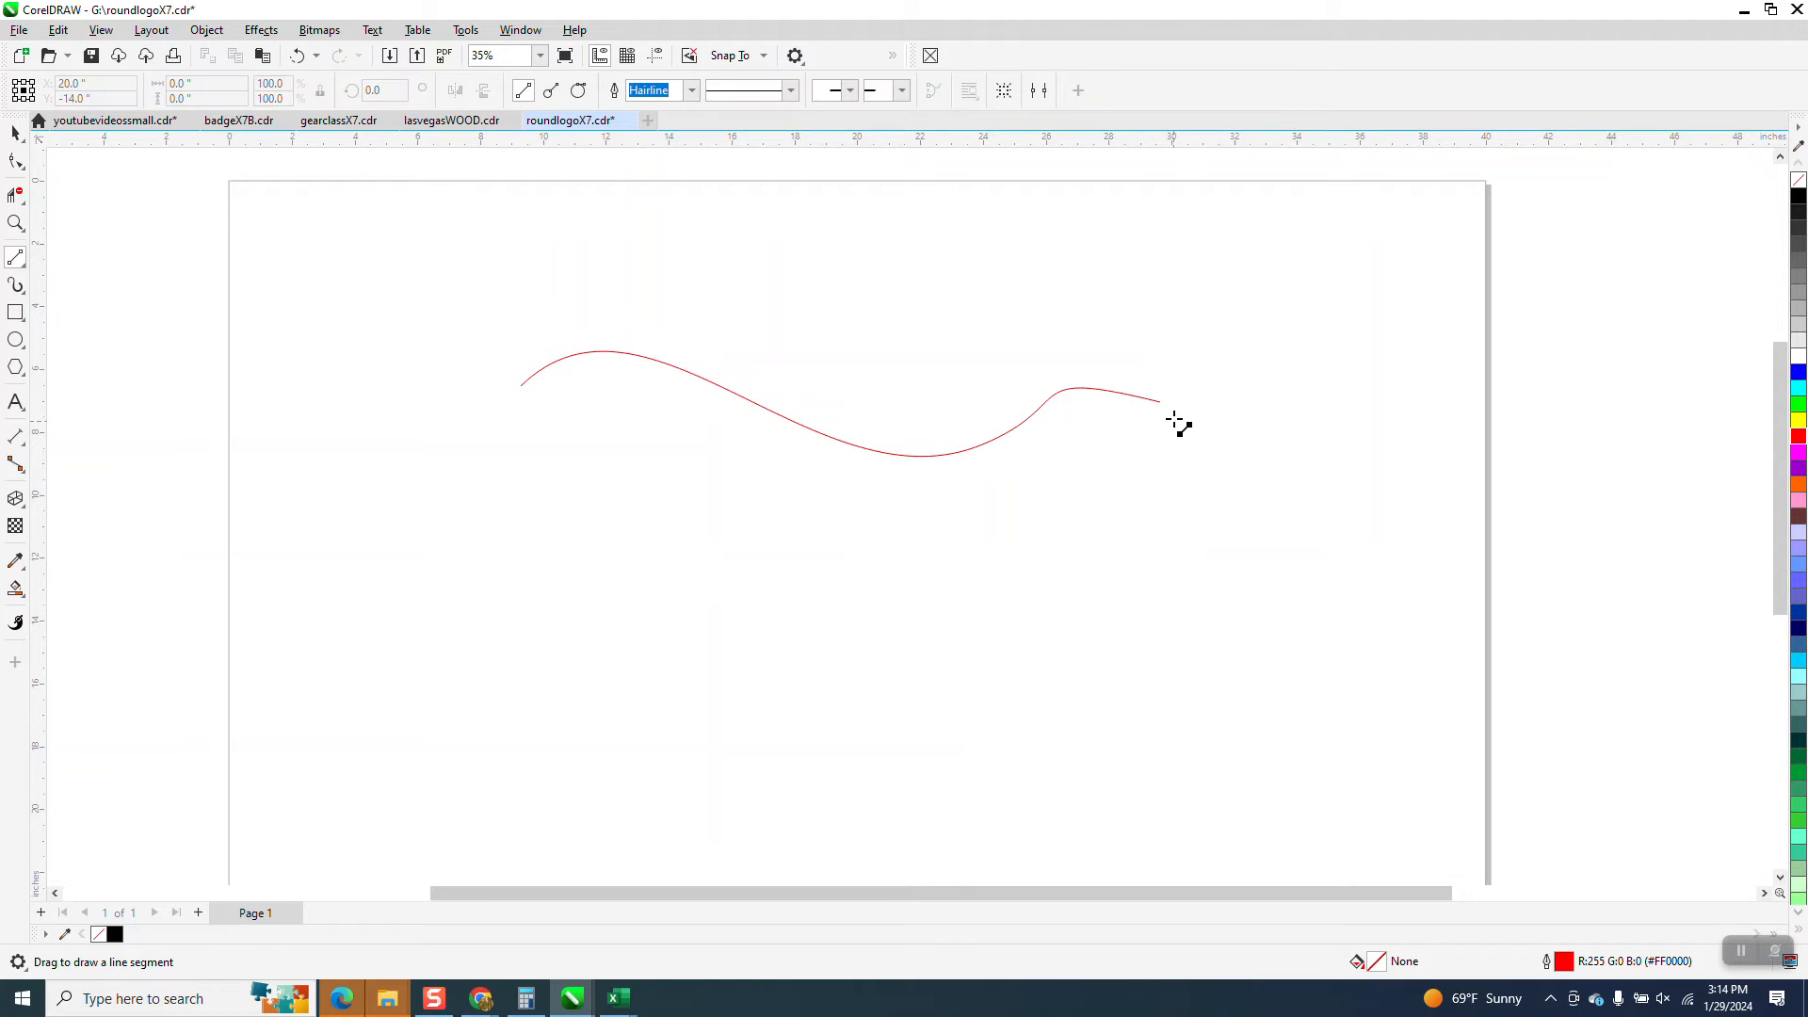
left_click_drag(1161, 402, 1175, 600)
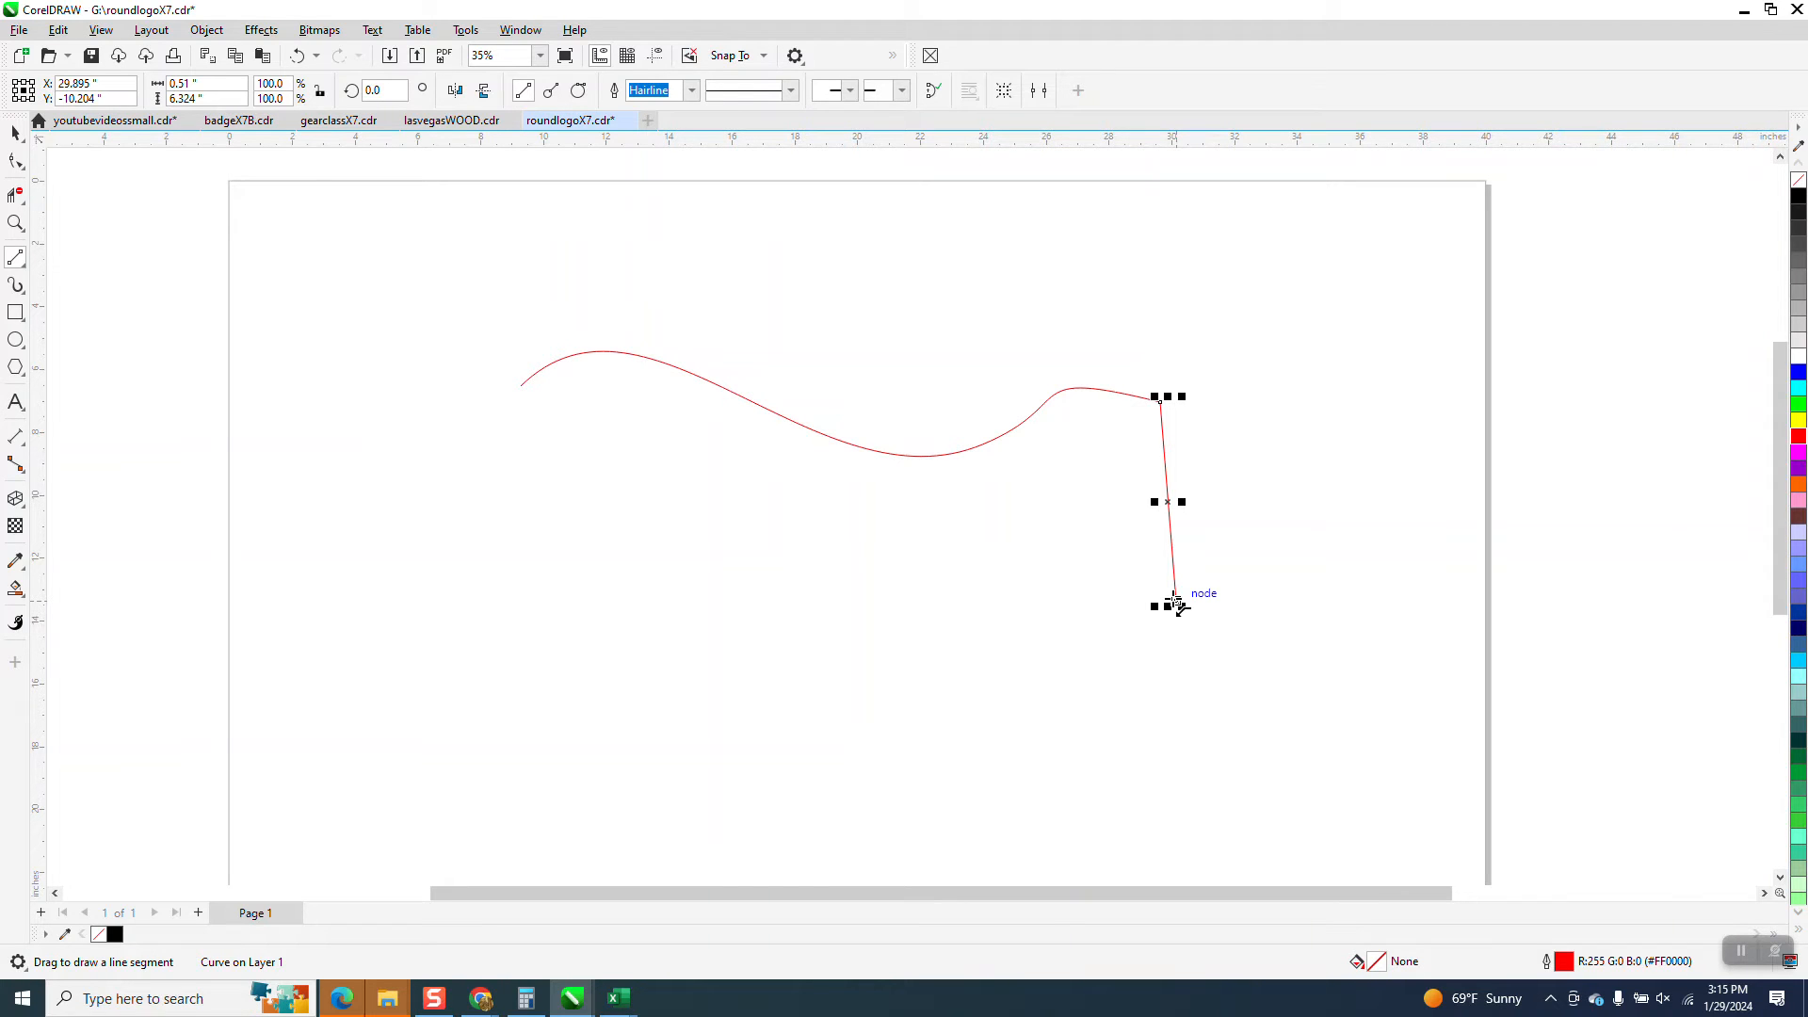
key("F5")
mouse_move(1175, 603)
left_mouse_down()
mouse_move(1004, 535)
mouse_move(969, 624)
mouse_move(721, 522)
mouse_move(570, 502)
mouse_move(503, 386)
left_mouse_up()
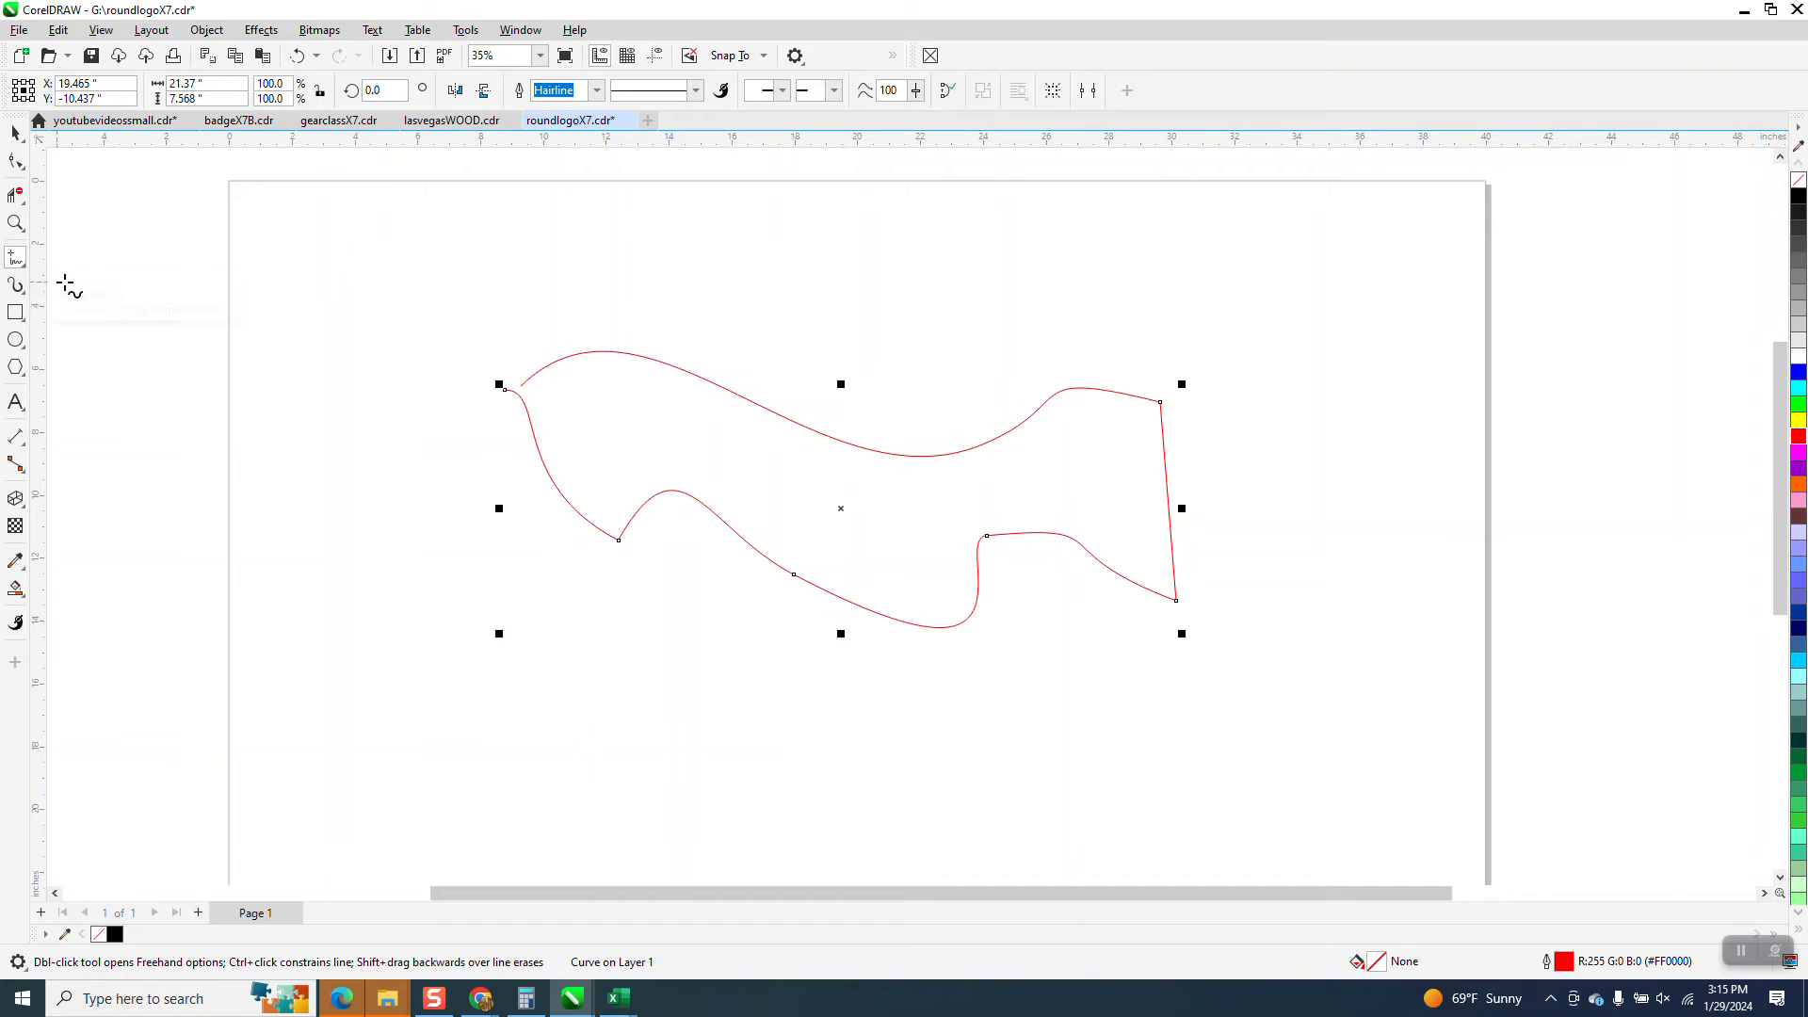
Select all the drawn test curves and lines on the page and delete them
left_click(17, 137)
left_click_drag(440, 280, 1408, 711)
key("Delete")
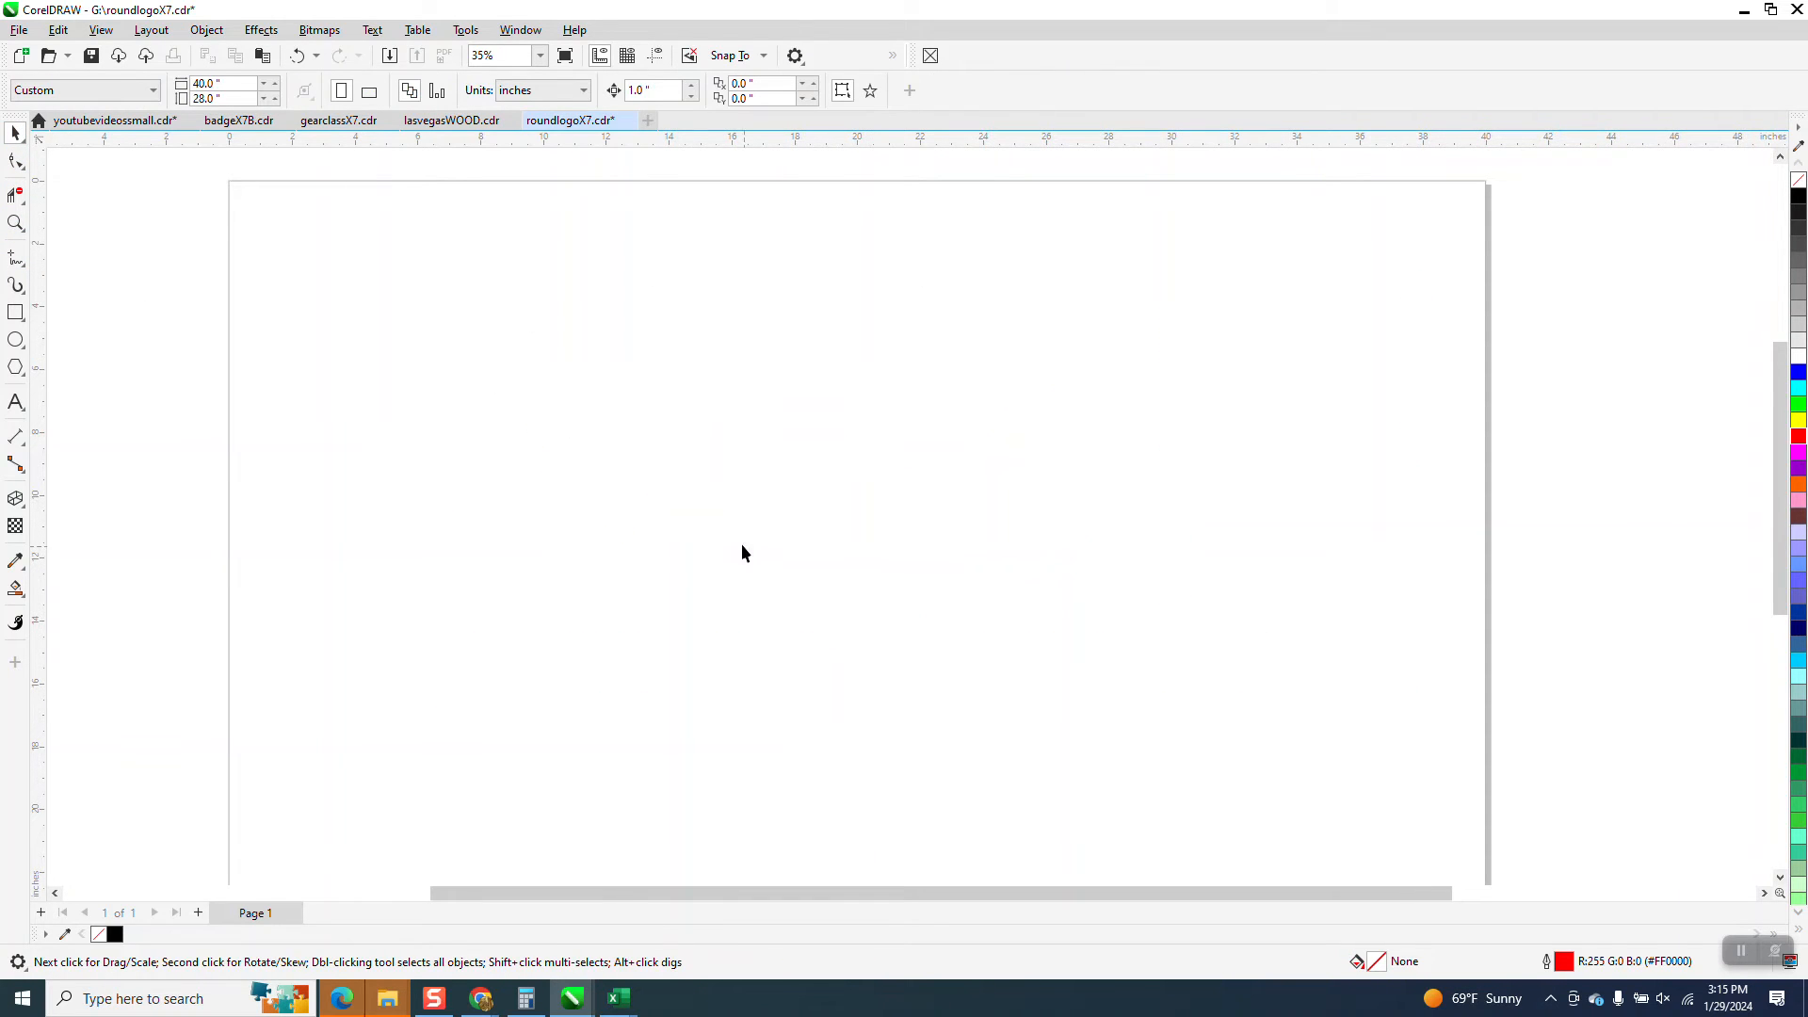
Assign 3,3 as the 3-Point Curve tool's shortcut in the command customization options and accept them
left_click(466, 30)
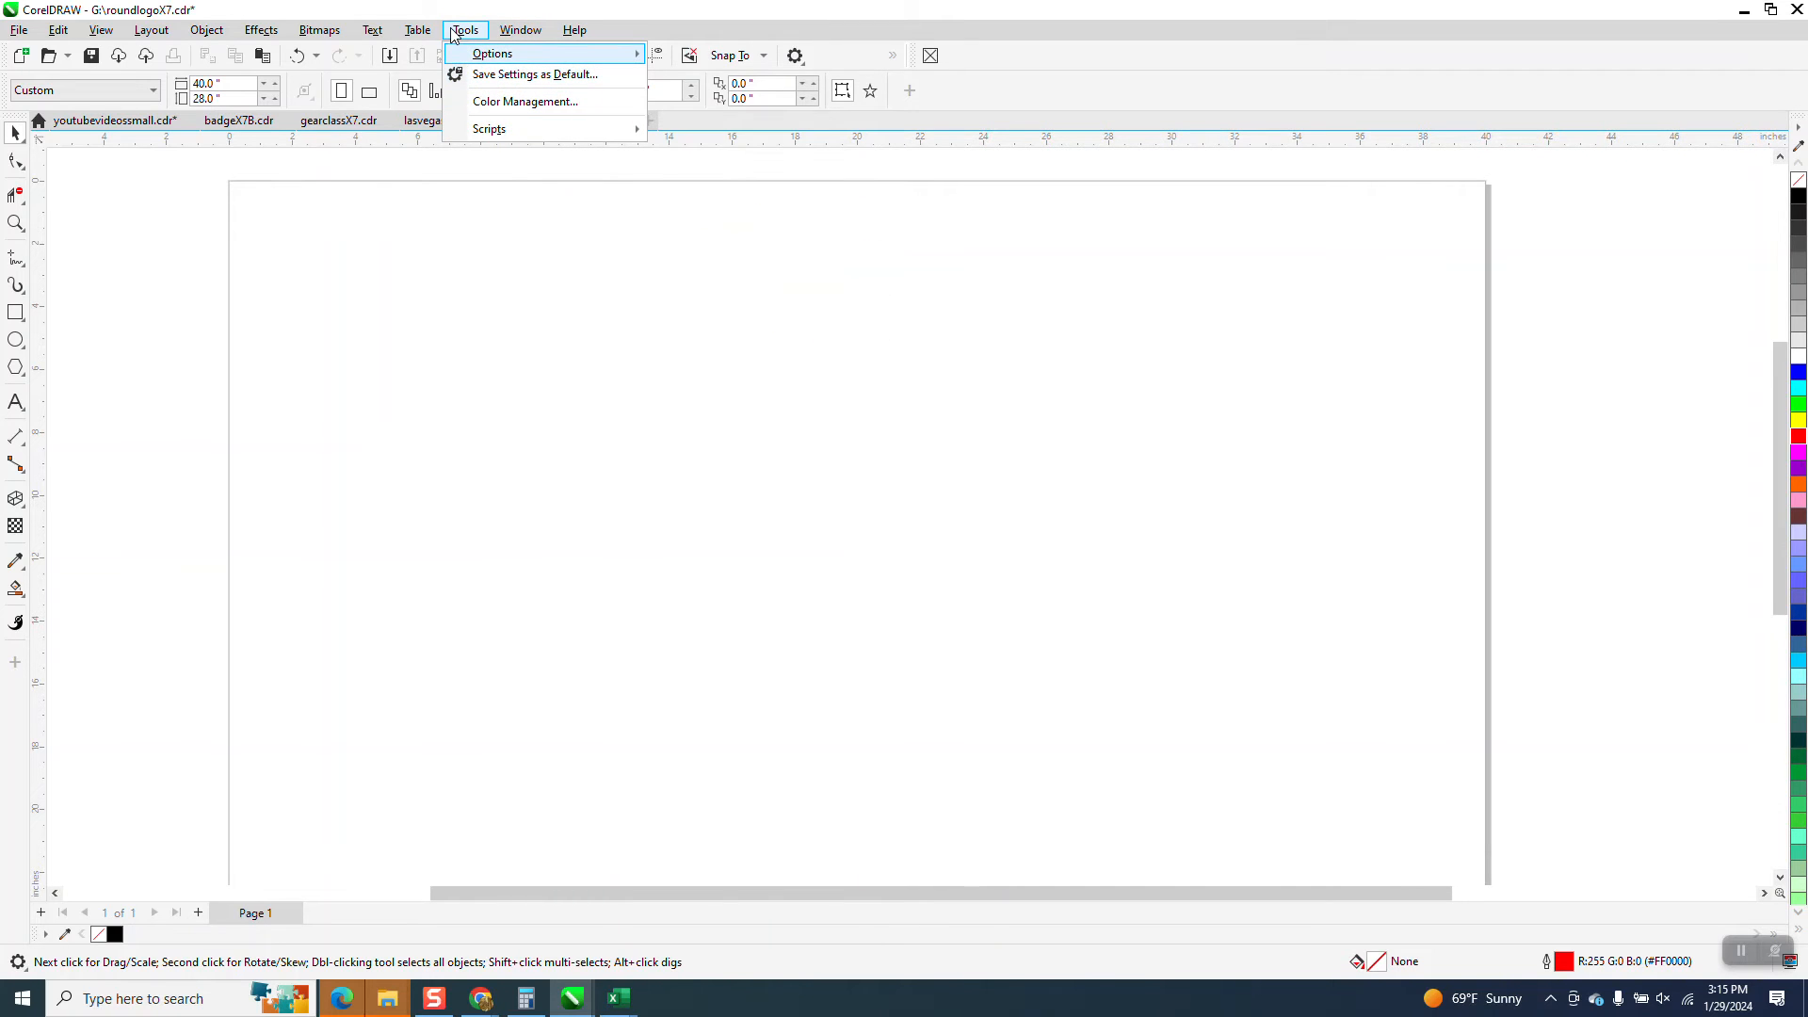
mouse_move(477, 57)
left_click(697, 77)
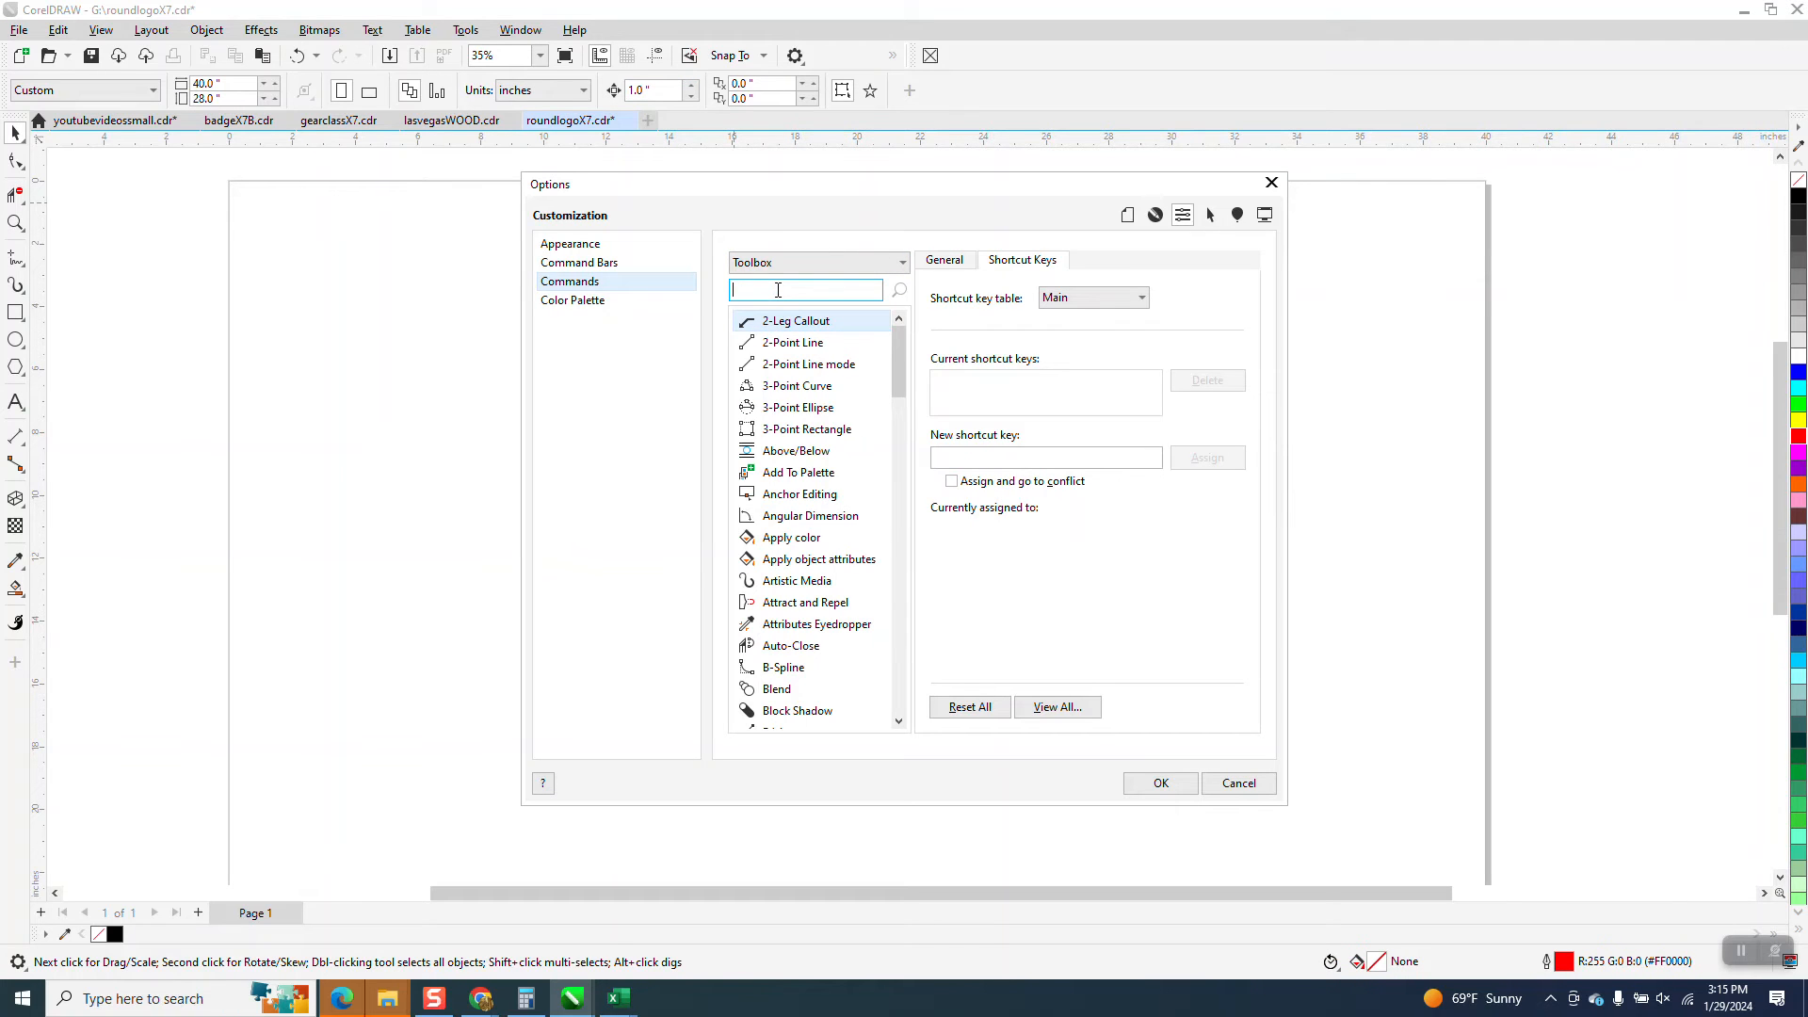
left_click(25, 263)
left_click(25, 268)
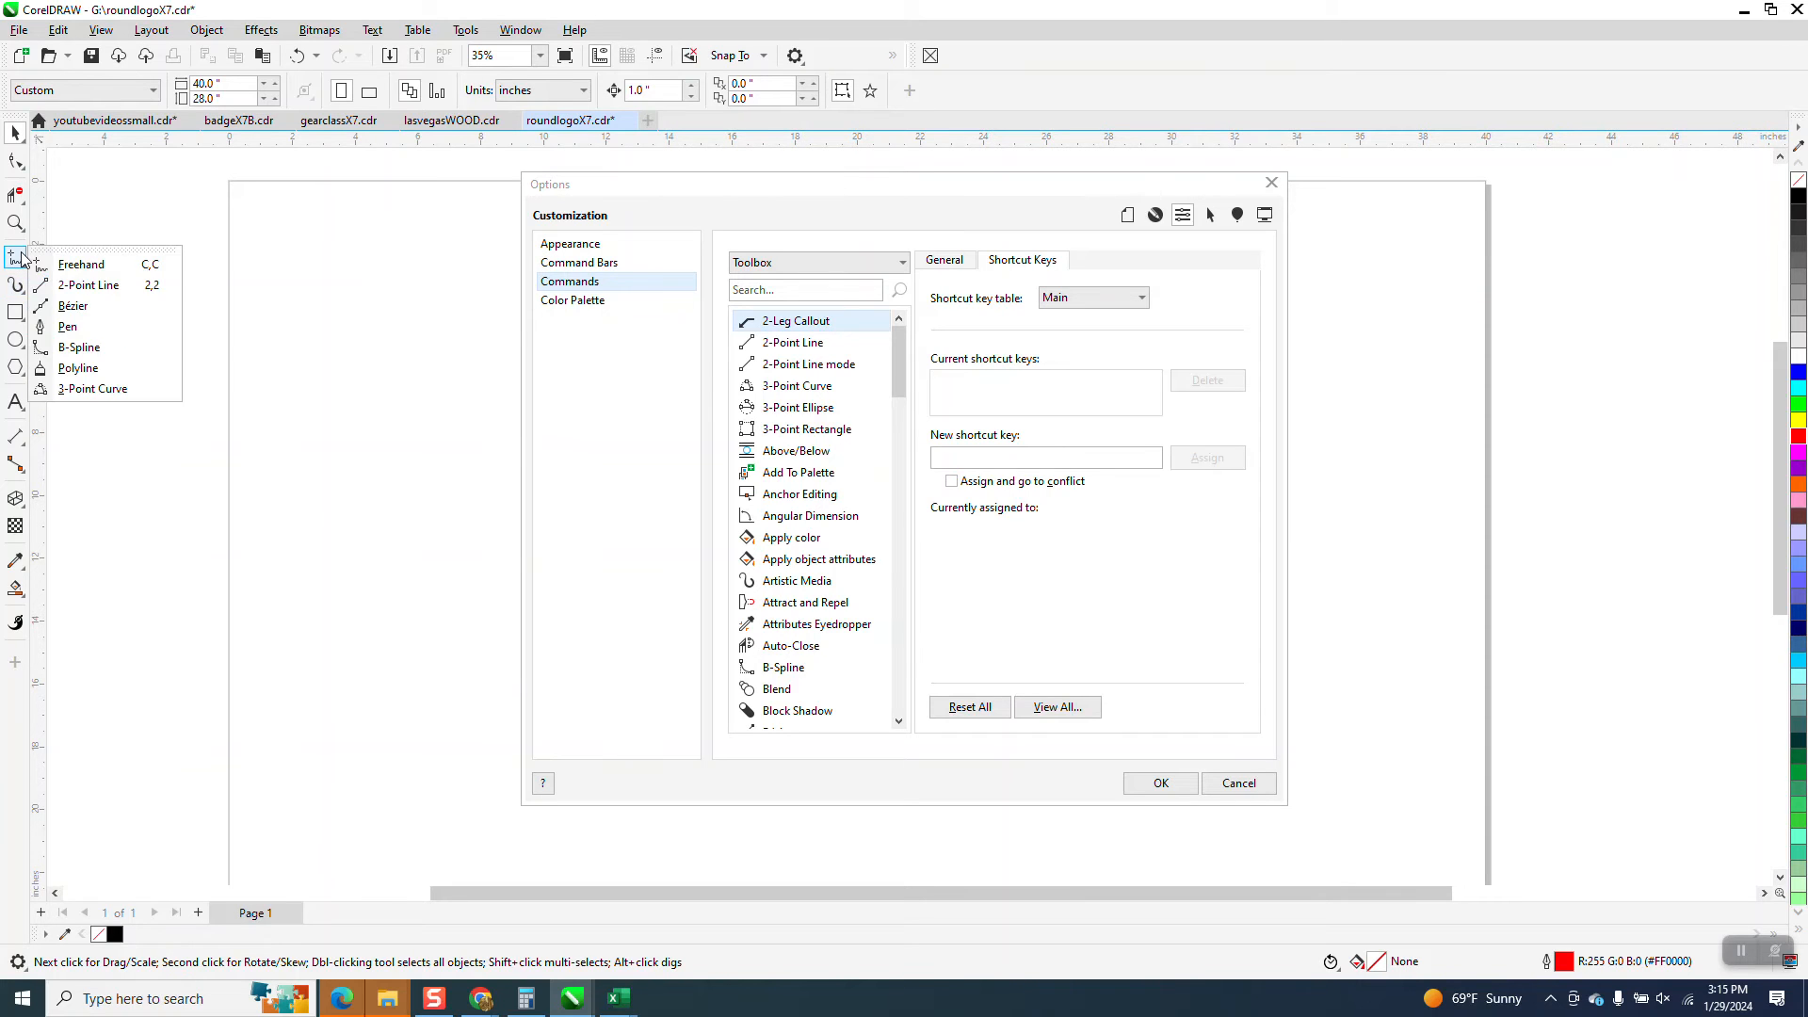
left_click(89, 388)
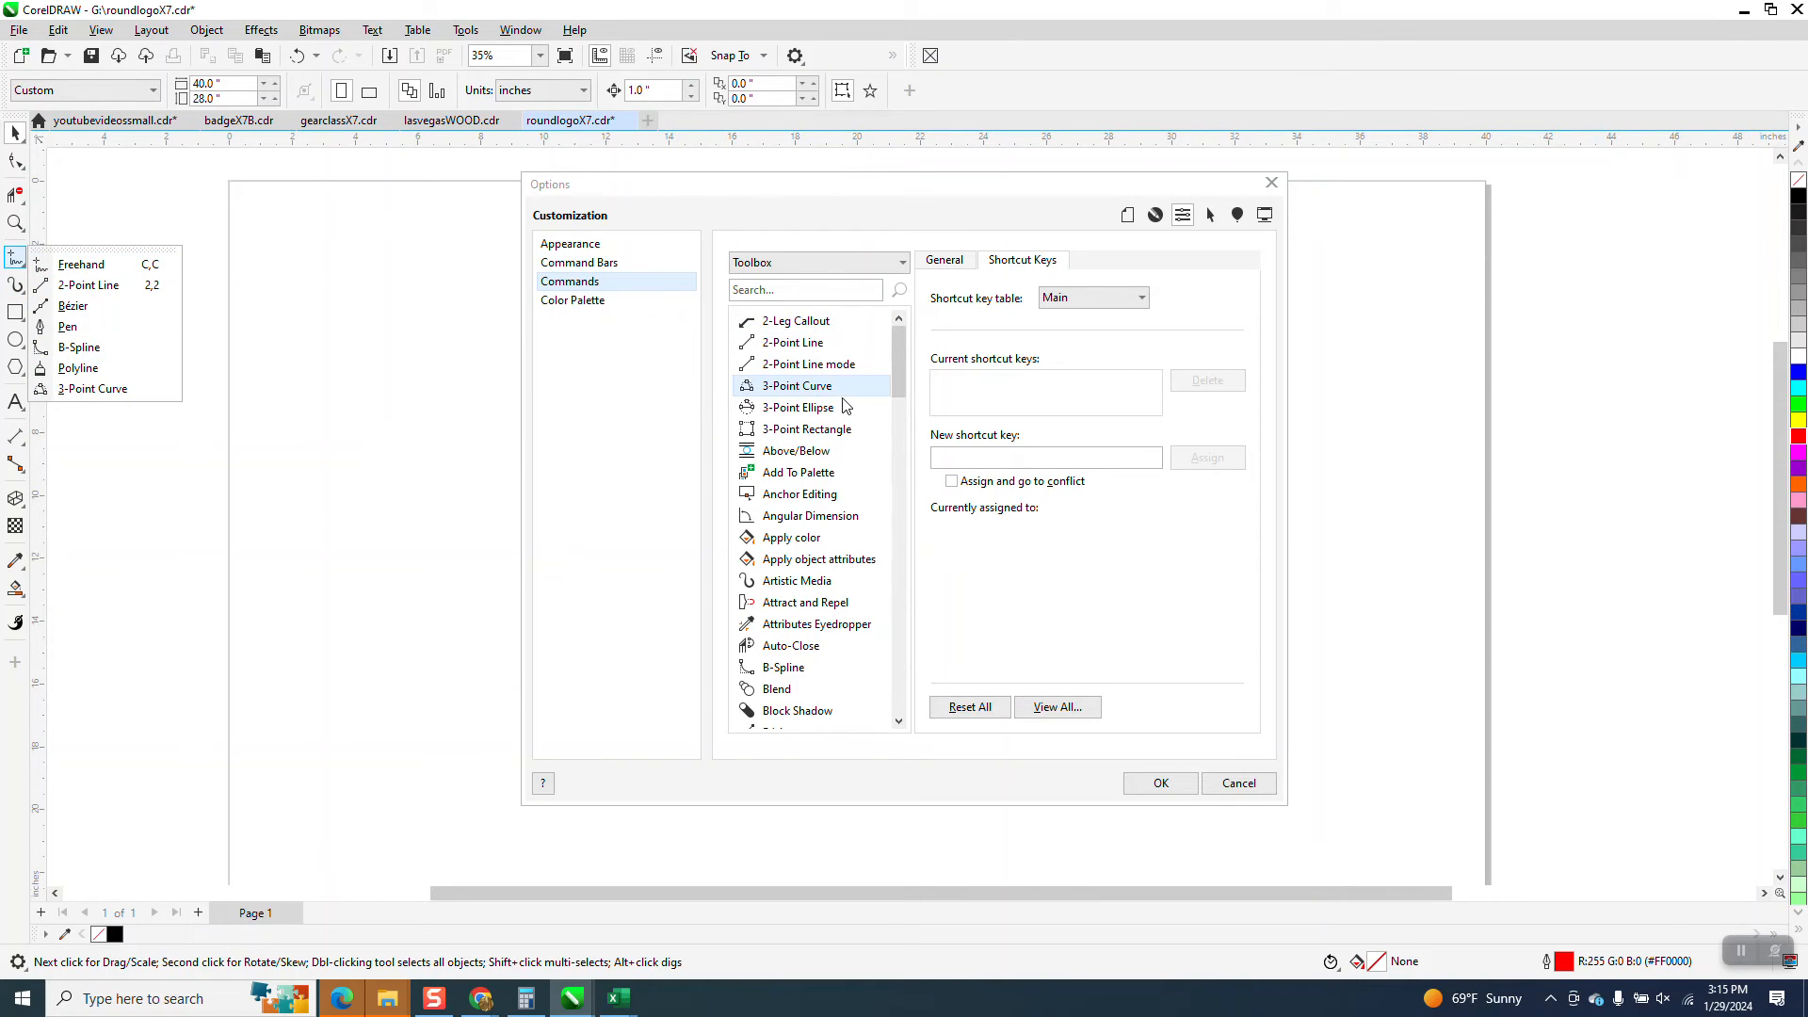
left_click(952, 455)
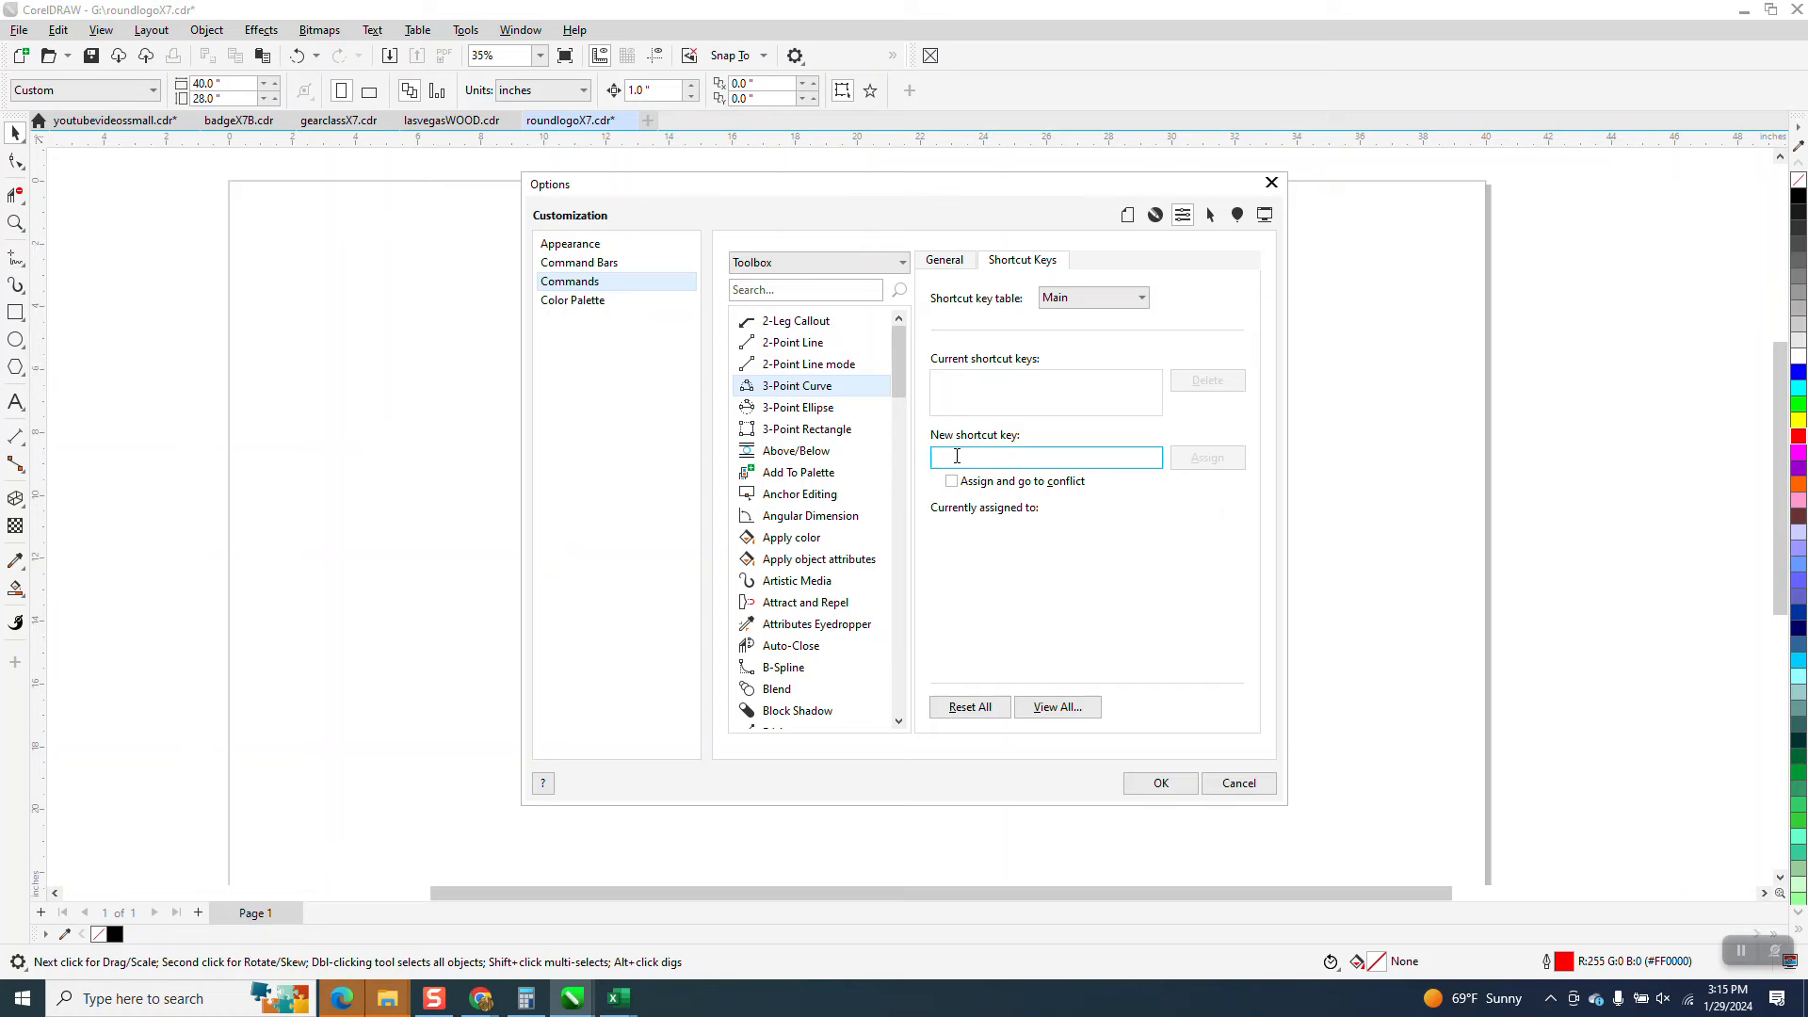
key("3")
key("3")
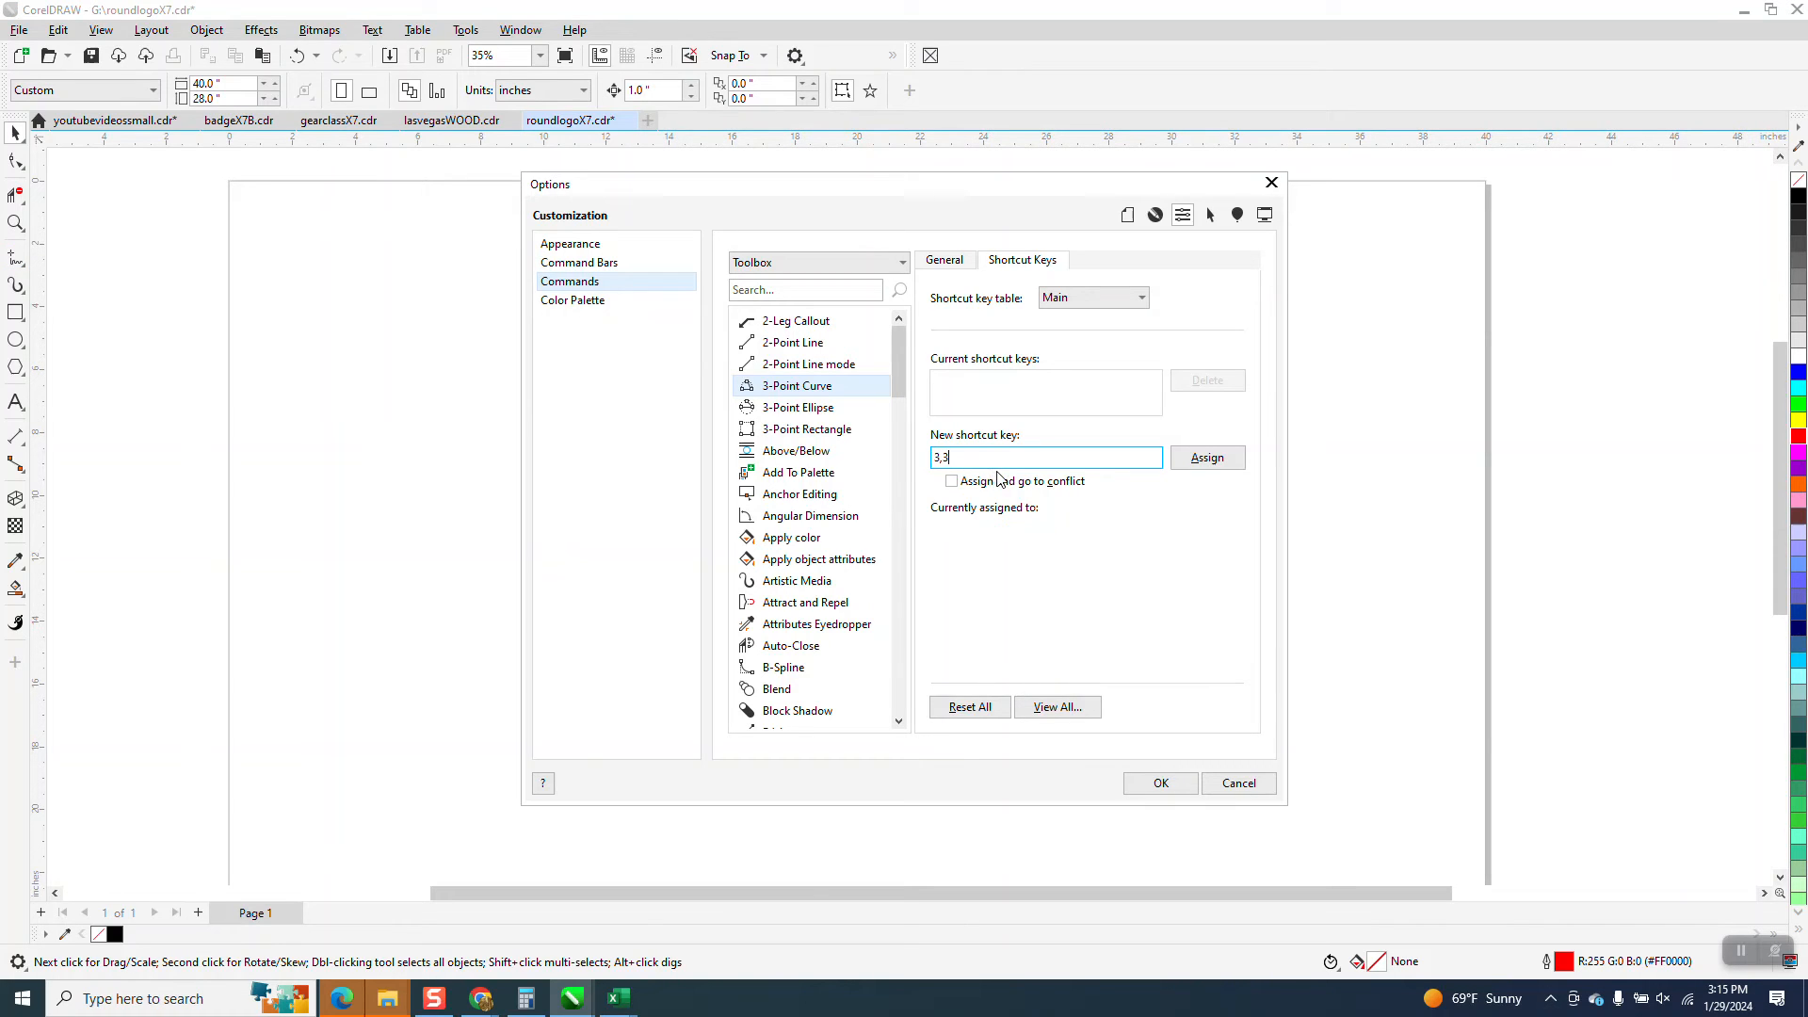
left_click(1194, 462)
left_click(1163, 782)
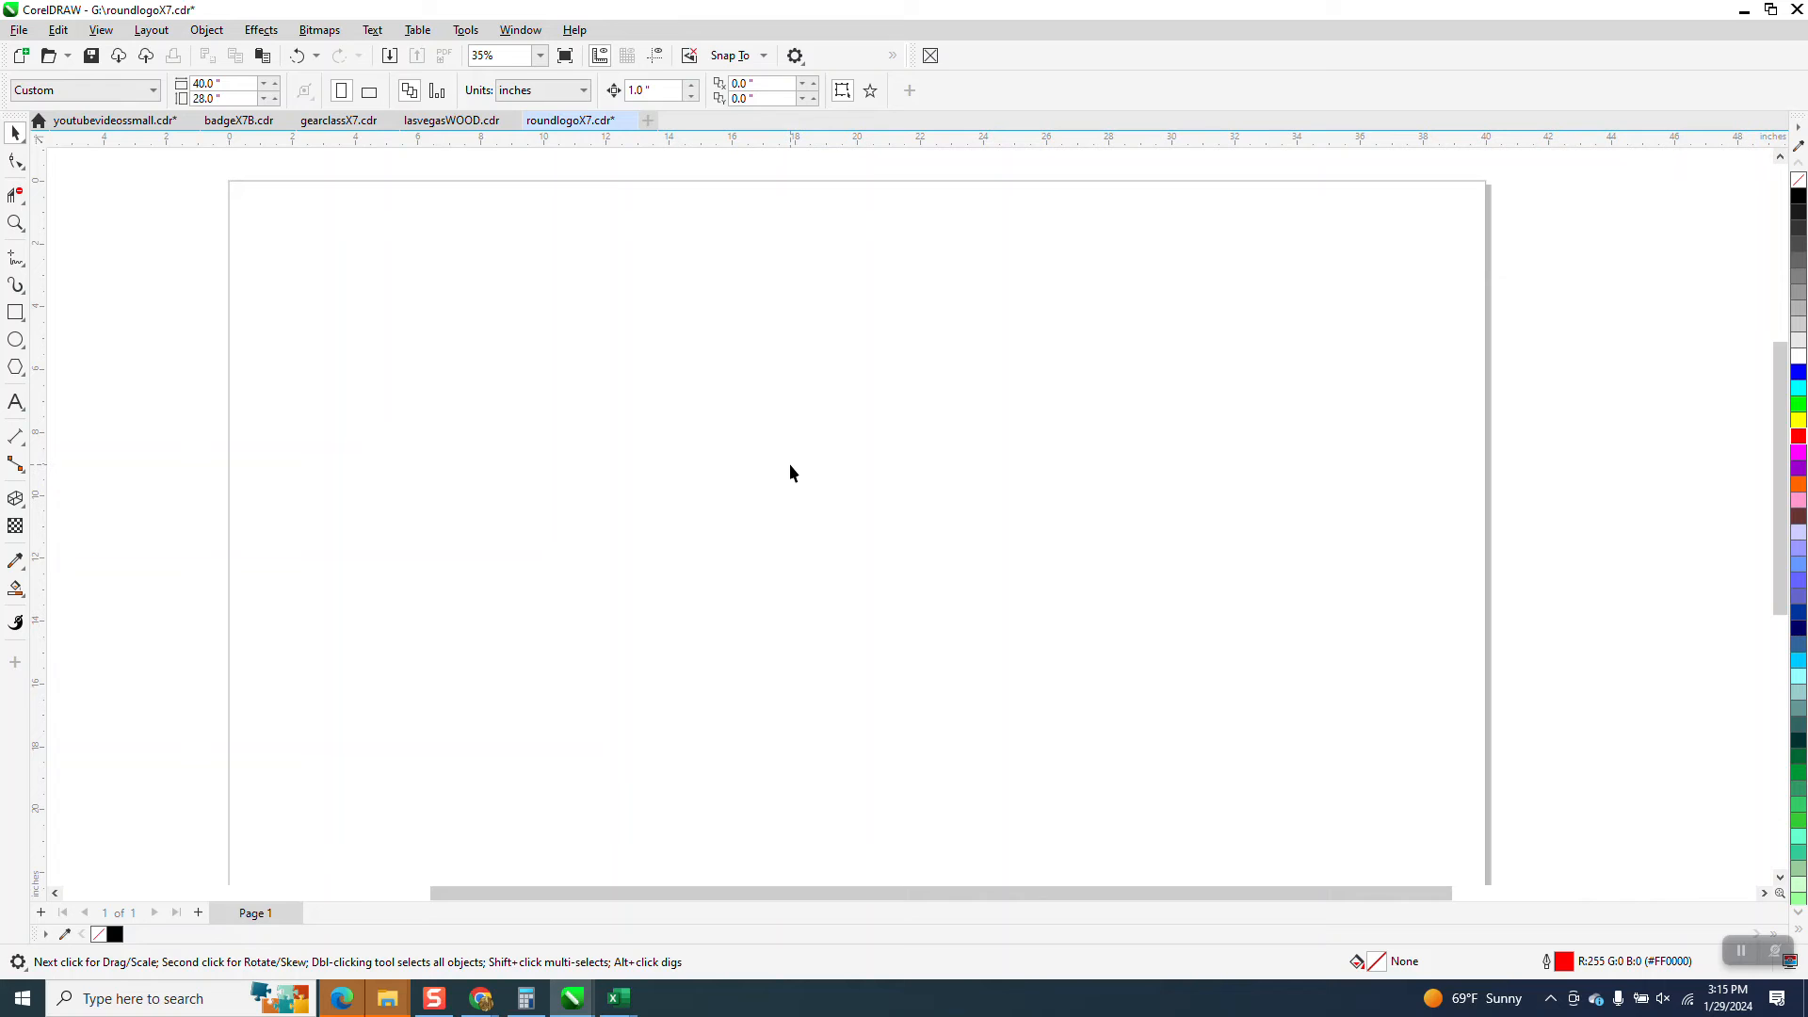
Draw an upward-arching 3-point curve about 9.6 in wide and 5.3 in high in the upper middle of the page
key("3")
key("3")
left_click_drag(788, 484, 1074, 376)
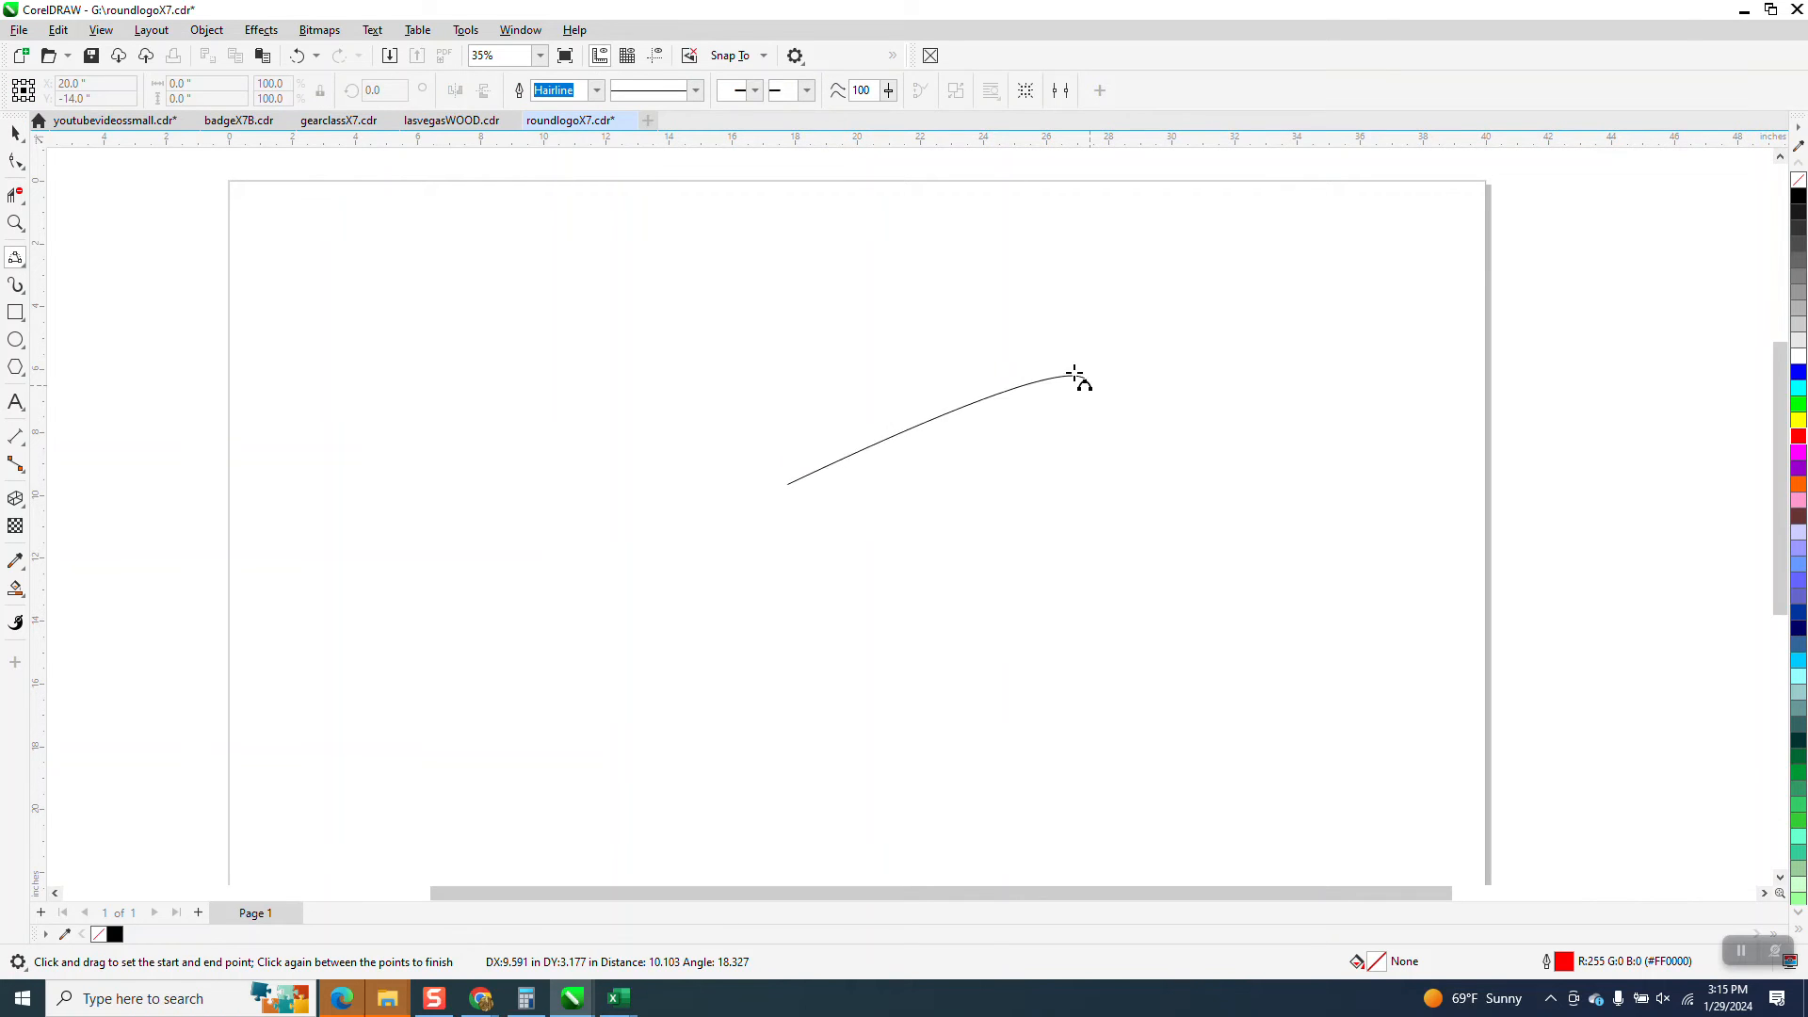
left_click(940, 314)
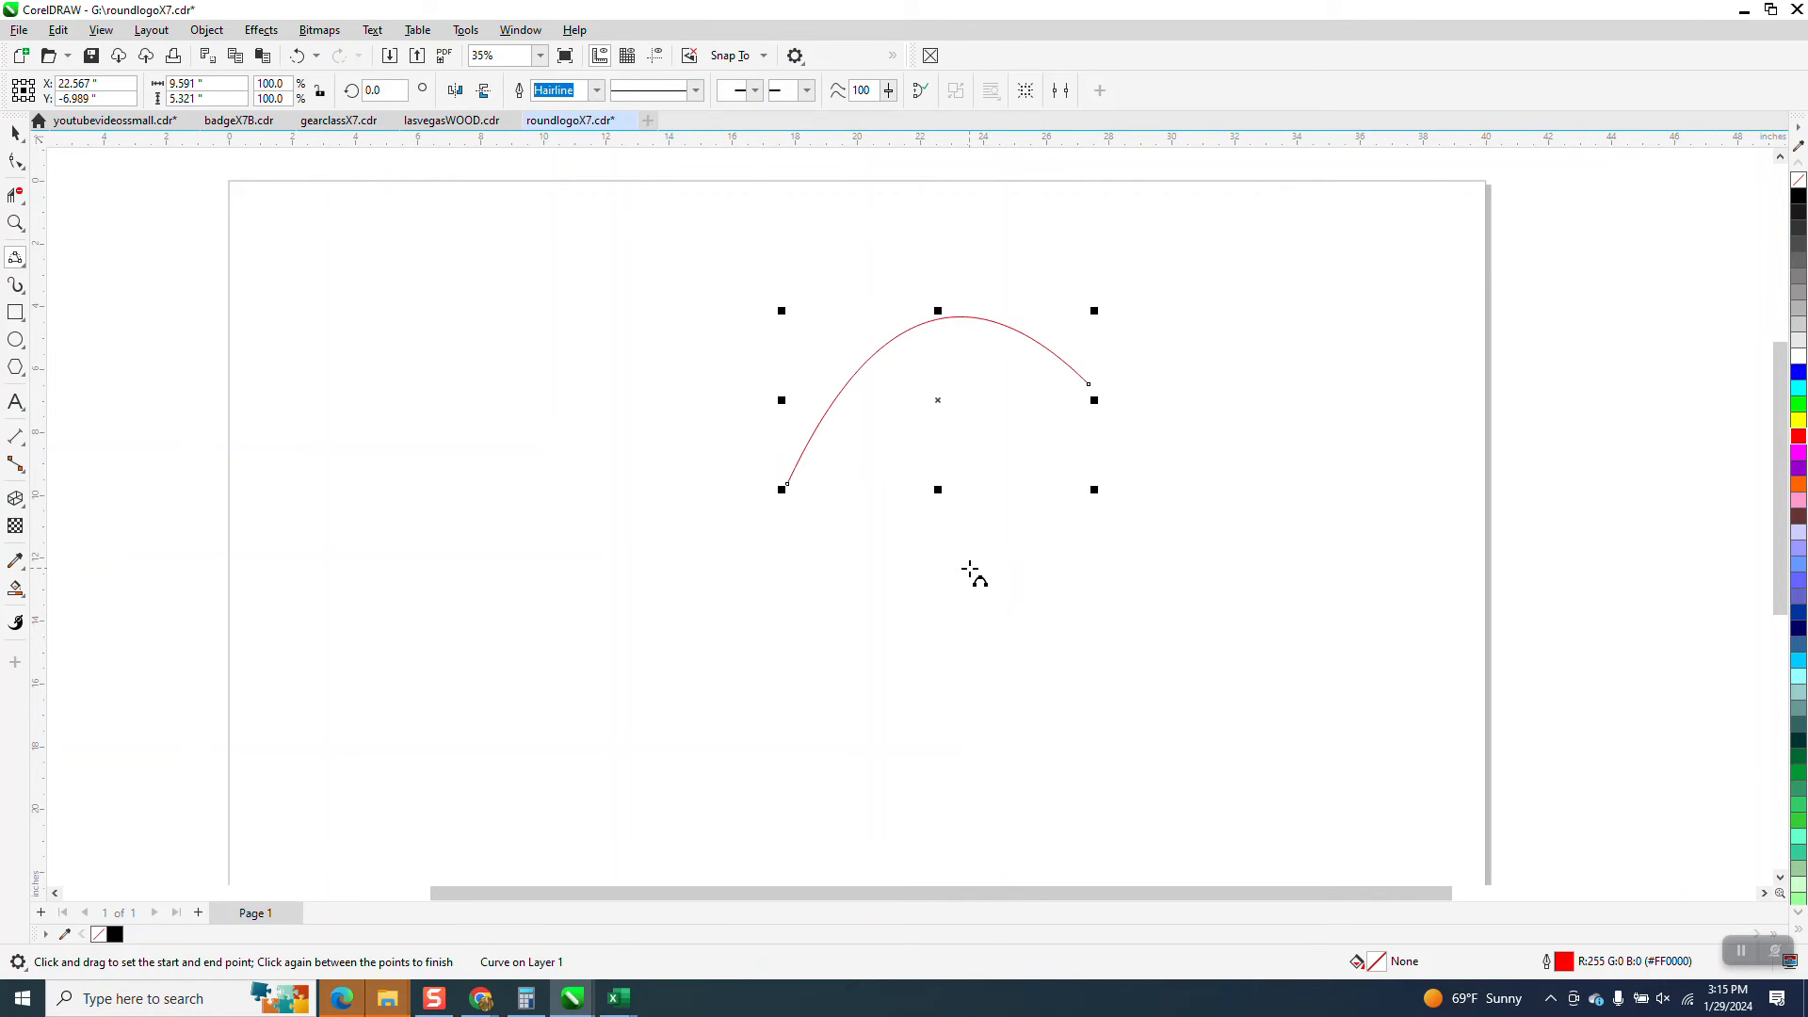
Draw a slanted 2-point line about 9.5 in wide below the arch and a wavy freehand curve about 13.4 in wide between them
key("2")
left_click_drag(970, 564, 666, 661)
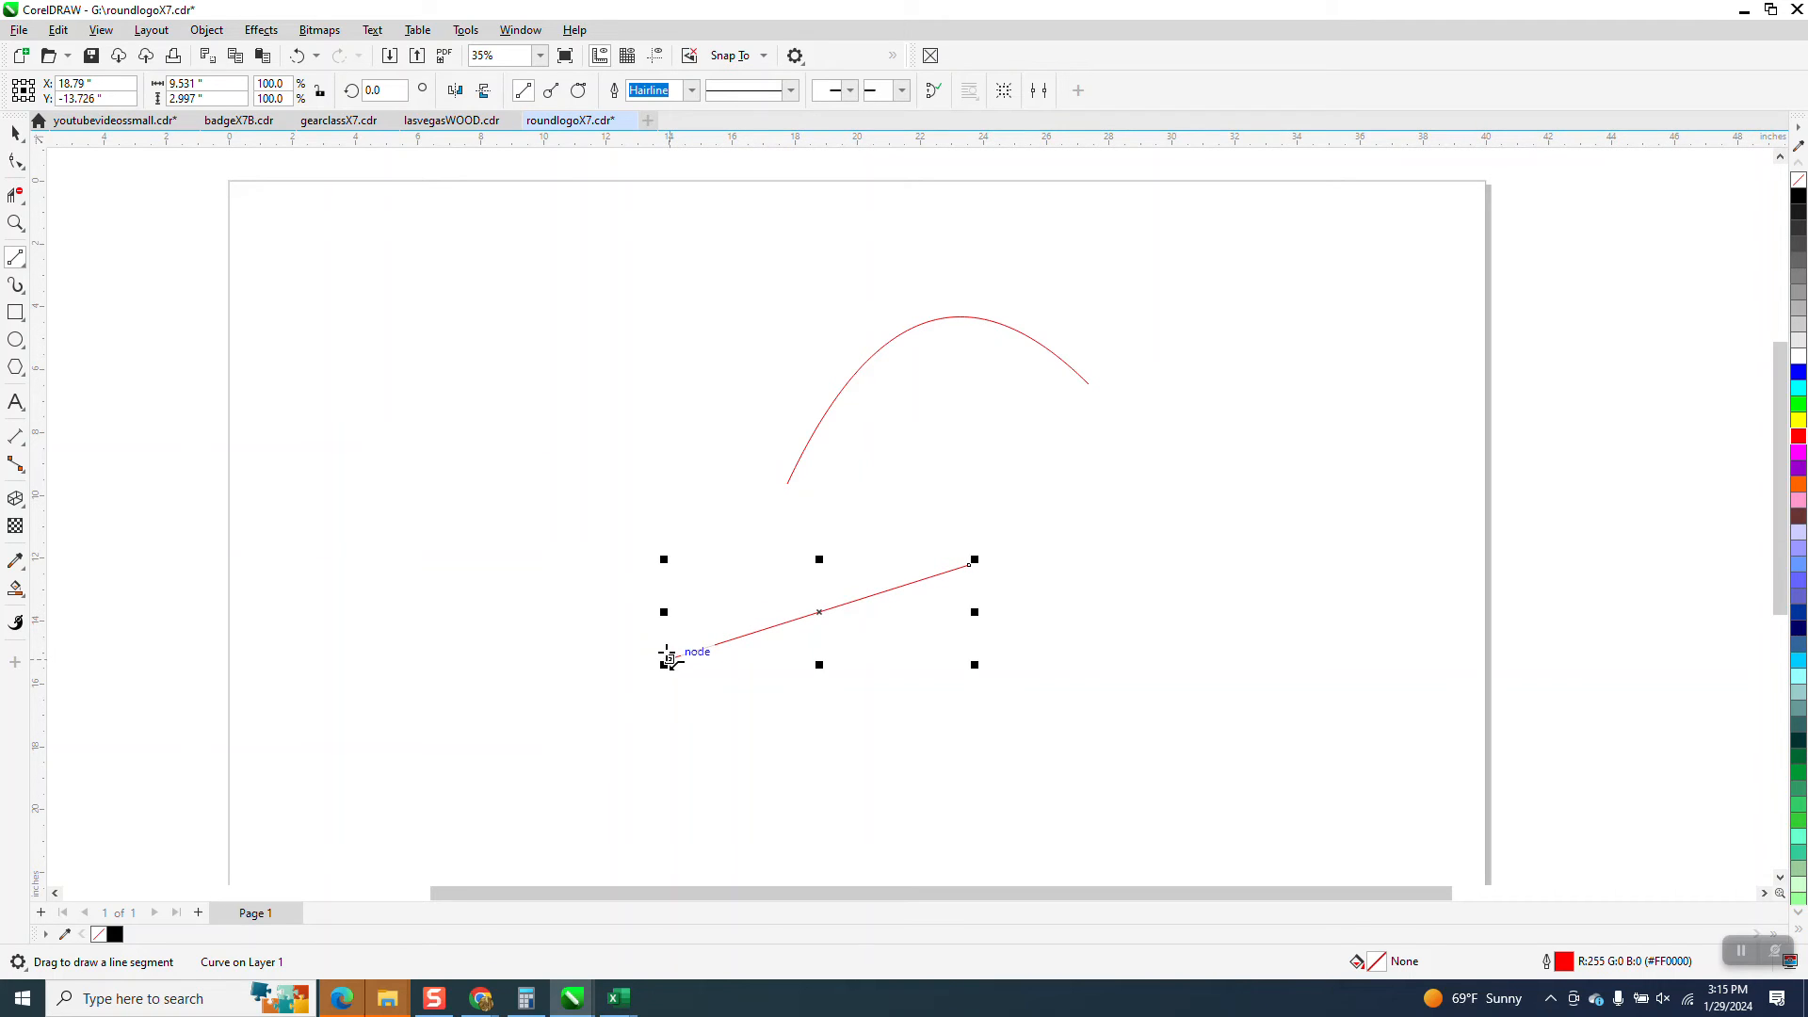
key("F5")
mouse_move(637, 585)
left_mouse_down()
mouse_move(771, 550)
mouse_move(824, 492)
mouse_move(1000, 417)
mouse_move(1064, 462)
left_mouse_up()
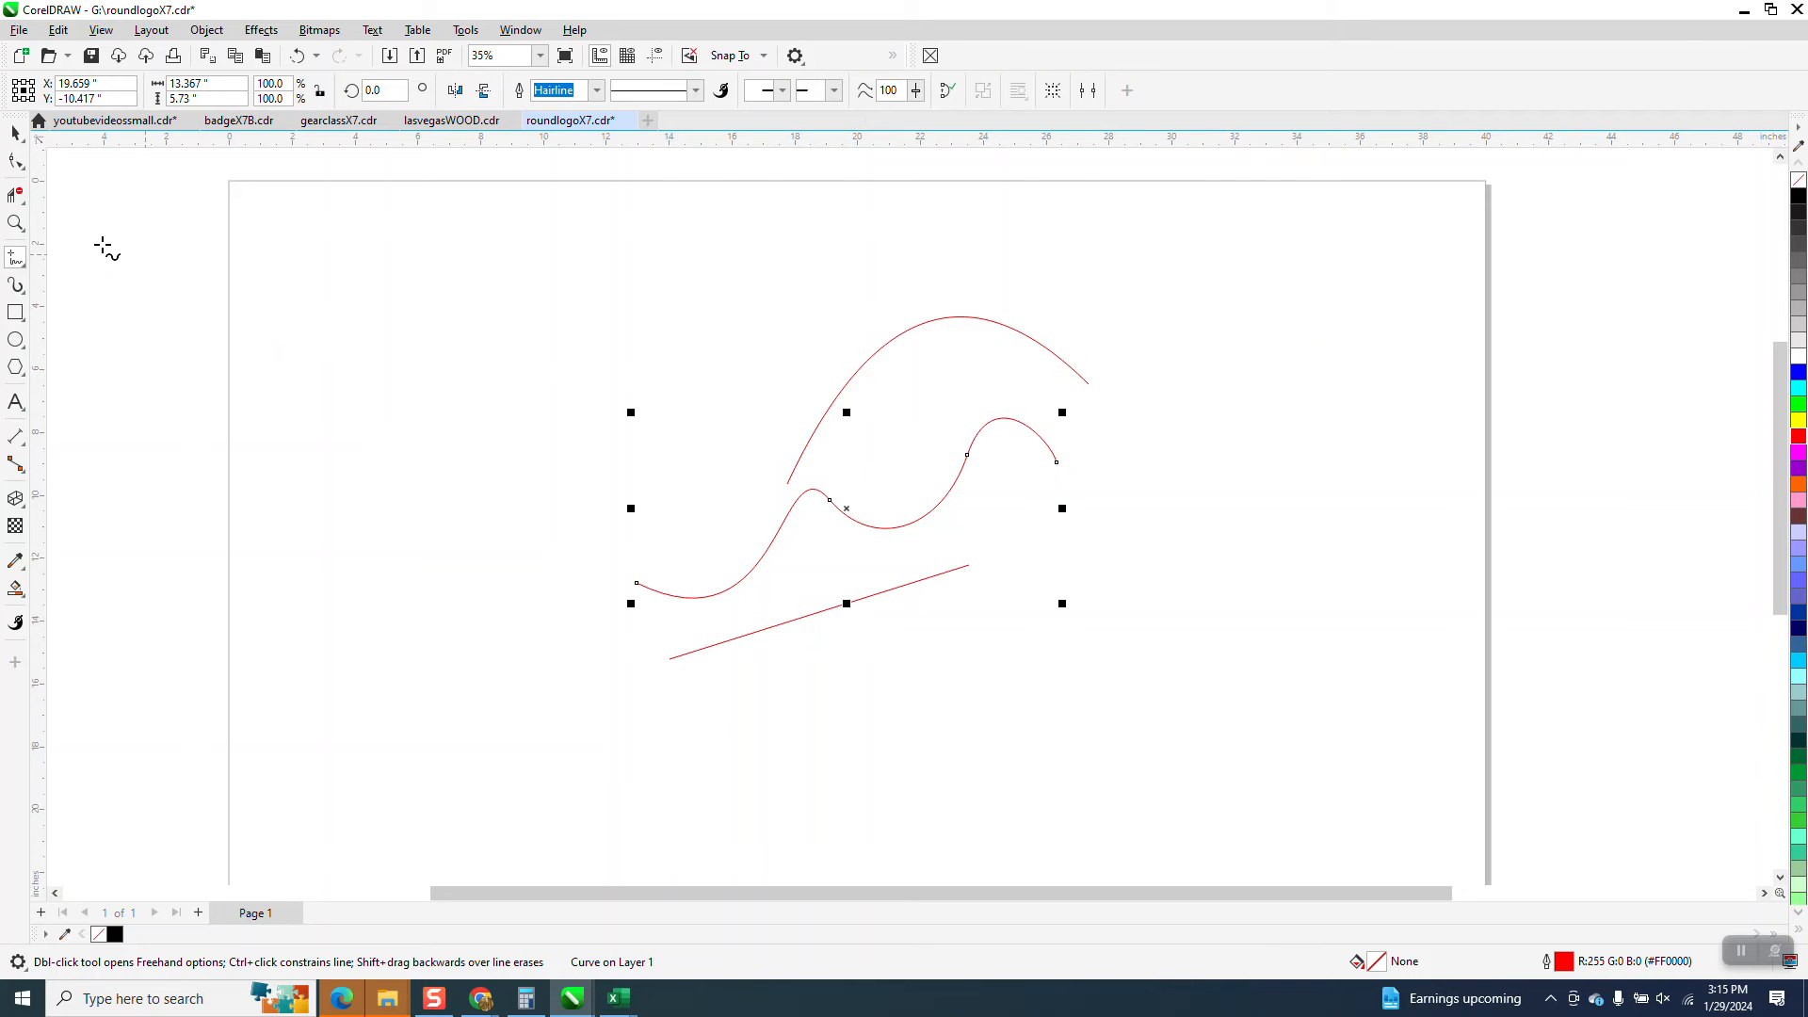
Examine the drawn curves up close and check the shortcuts assigned to the line and curve tools
left_click(16, 223)
left_click_drag(607, 264, 1229, 685)
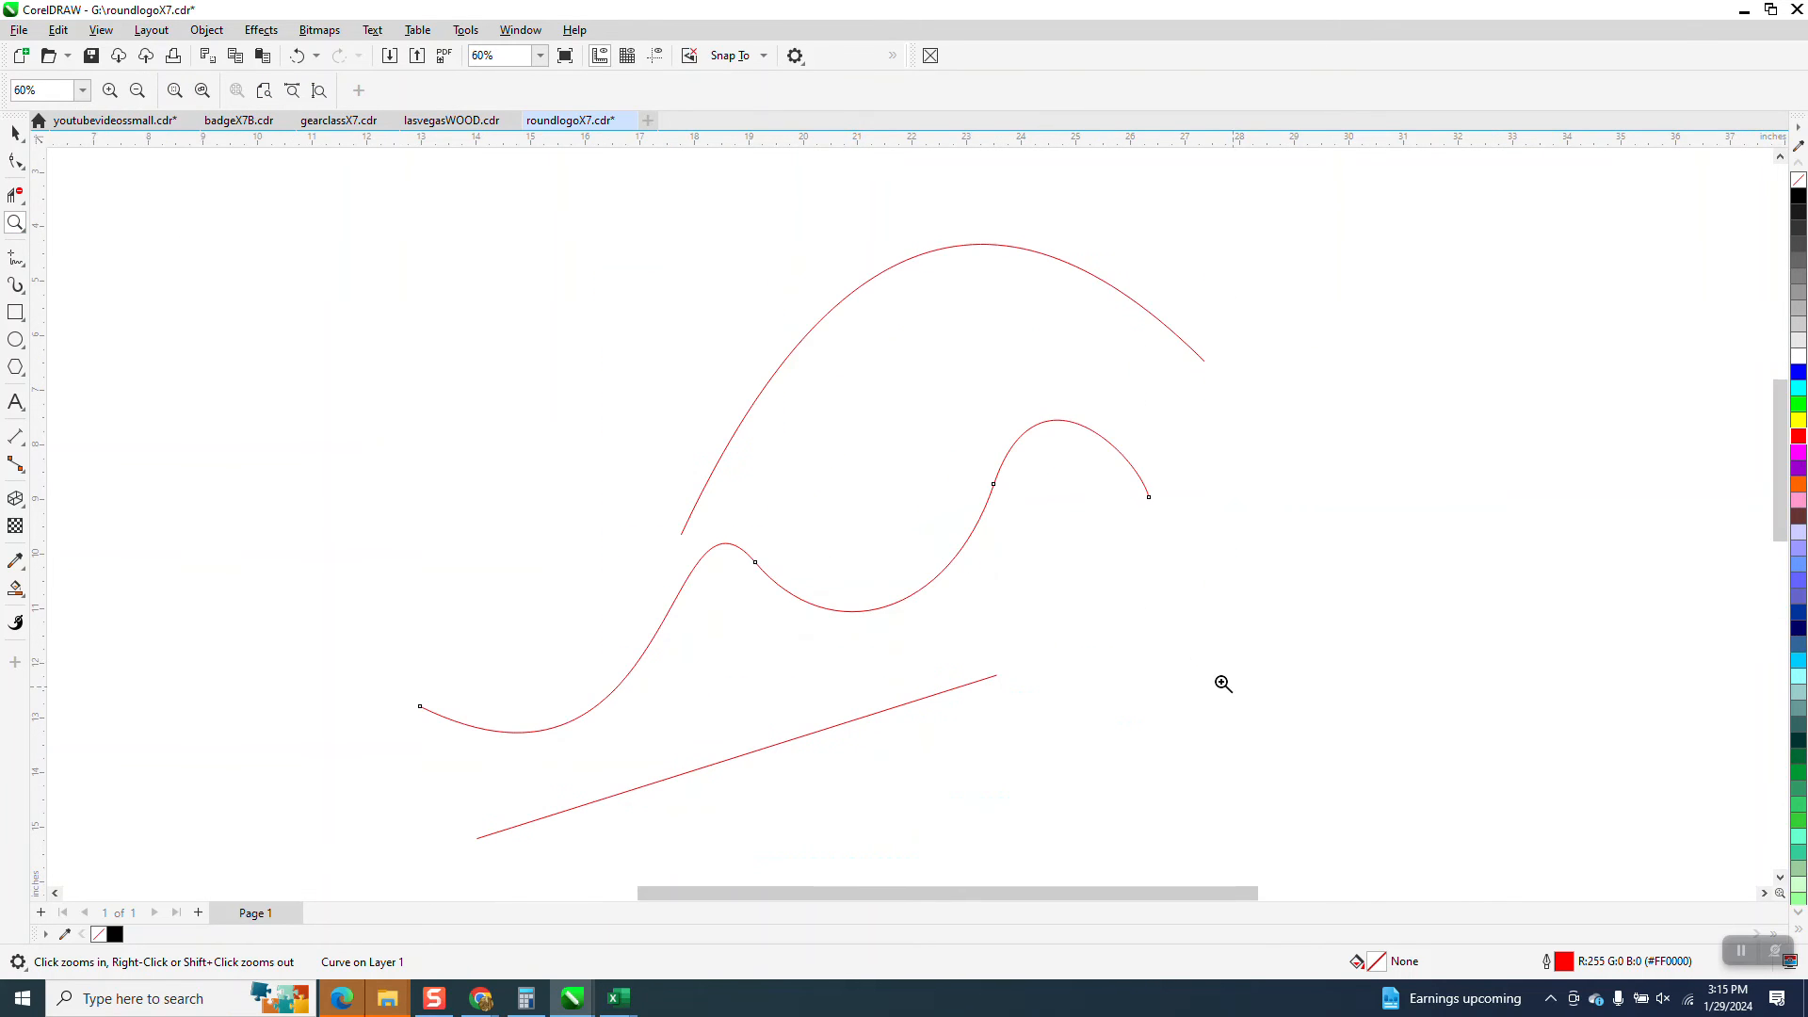
scroll(589, 395, "down", 1)
left_click(23, 264)
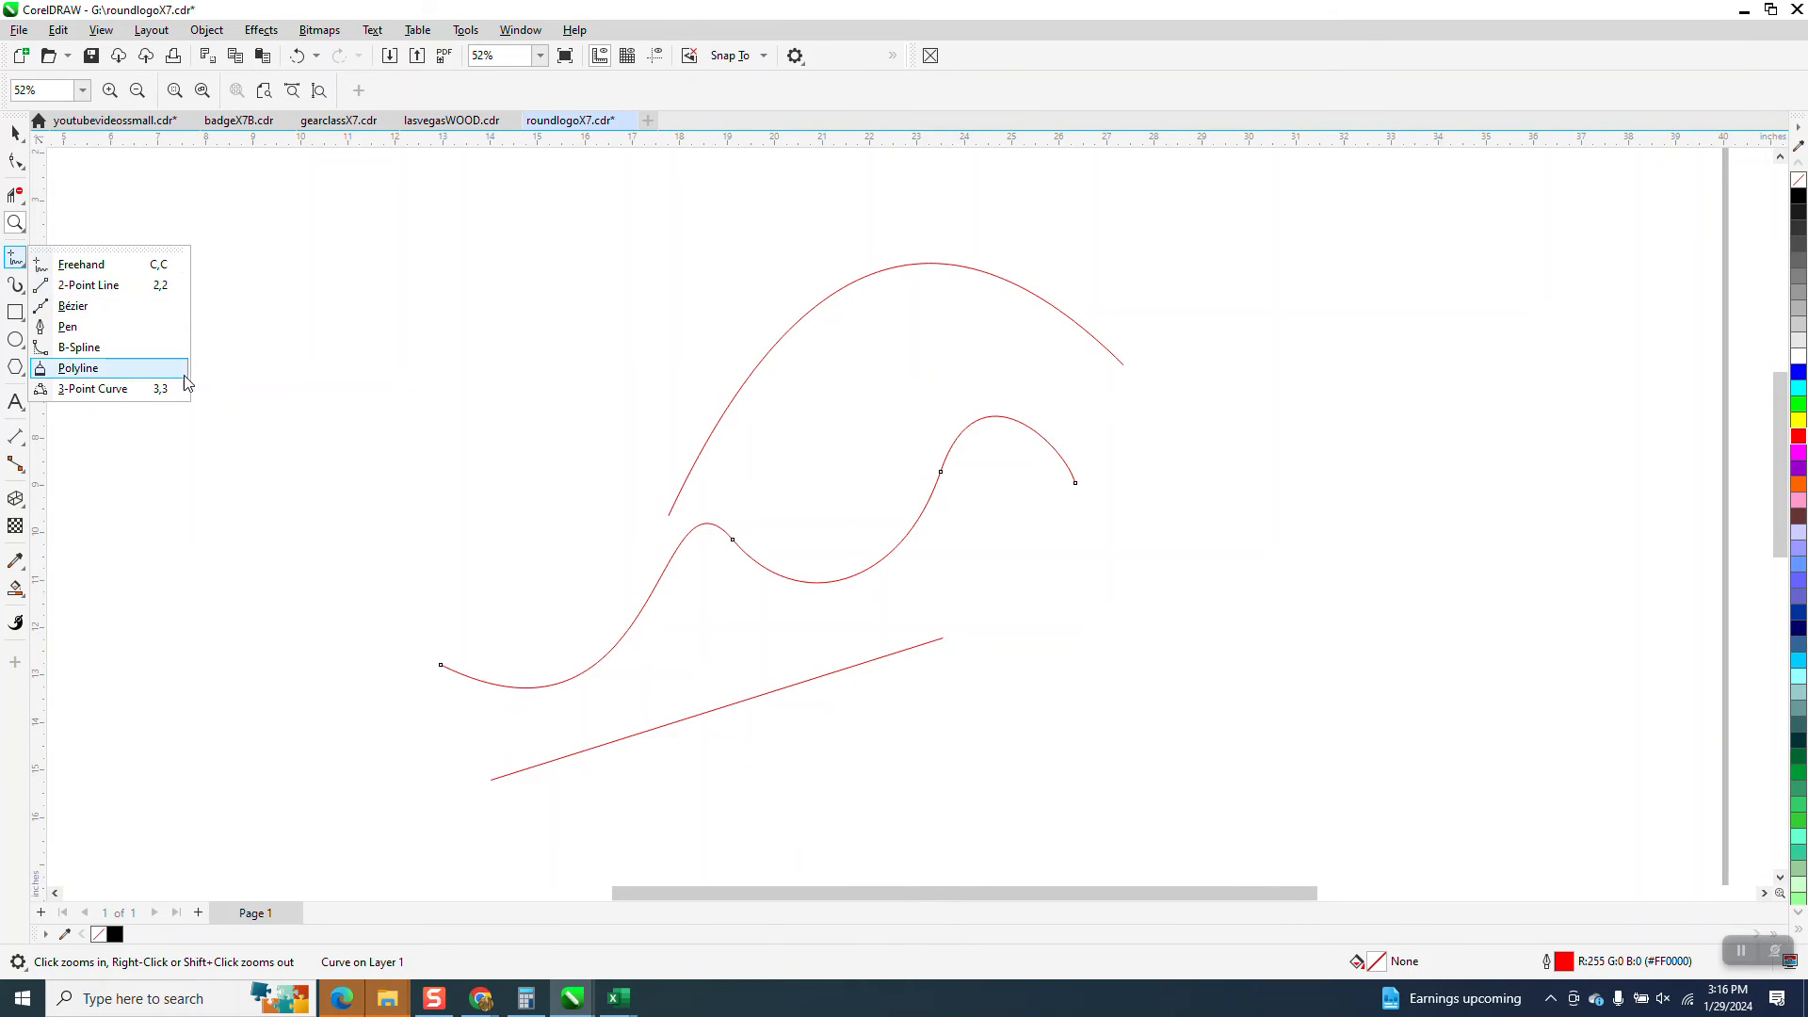
double_click(17, 133)
scroll(569, 415, "down", 2)
scroll(607, 411, "down", 1)
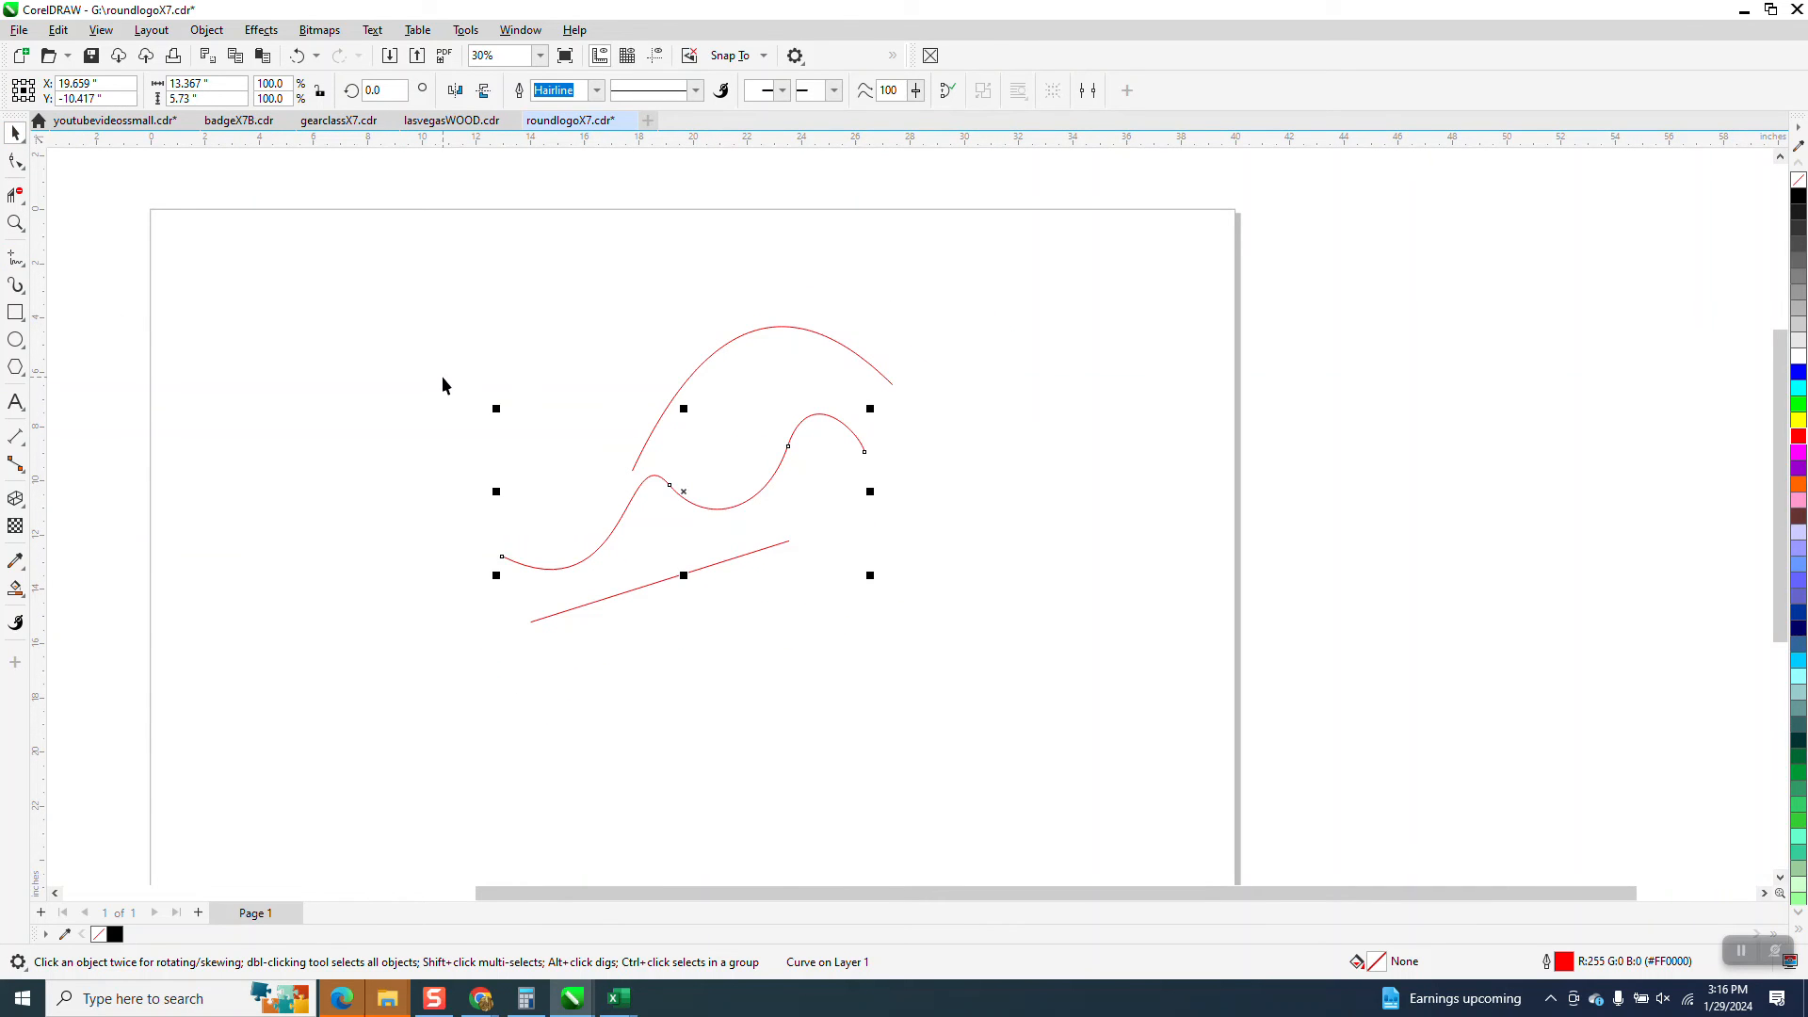
Draw a closed shape about 13.2 in wide and 6.6 in high from a 2-point line, a 3-point curve and a wavy freehand curve
key("2")
mouse_move(304, 378)
left_mouse_down()
mouse_move(646, 345)
mouse_move(586, 416)
mouse_move(379, 516)
left_mouse_up()
key("3")
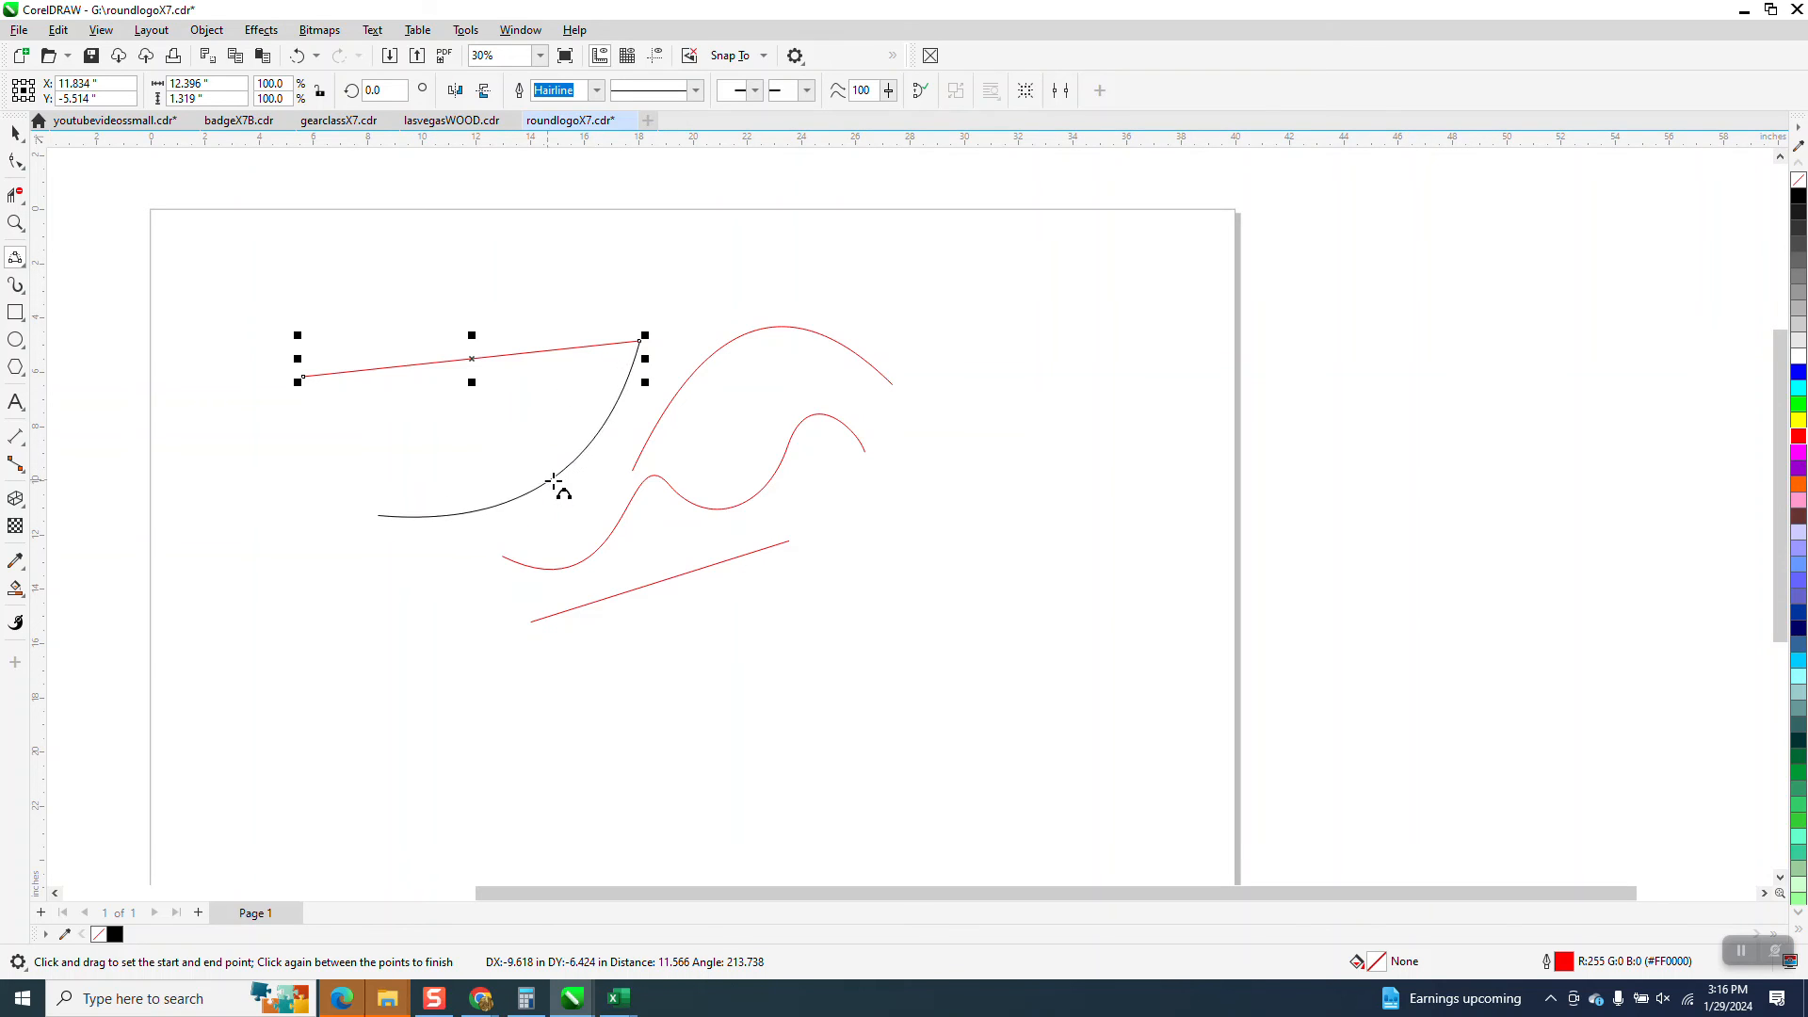
left_click(556, 484)
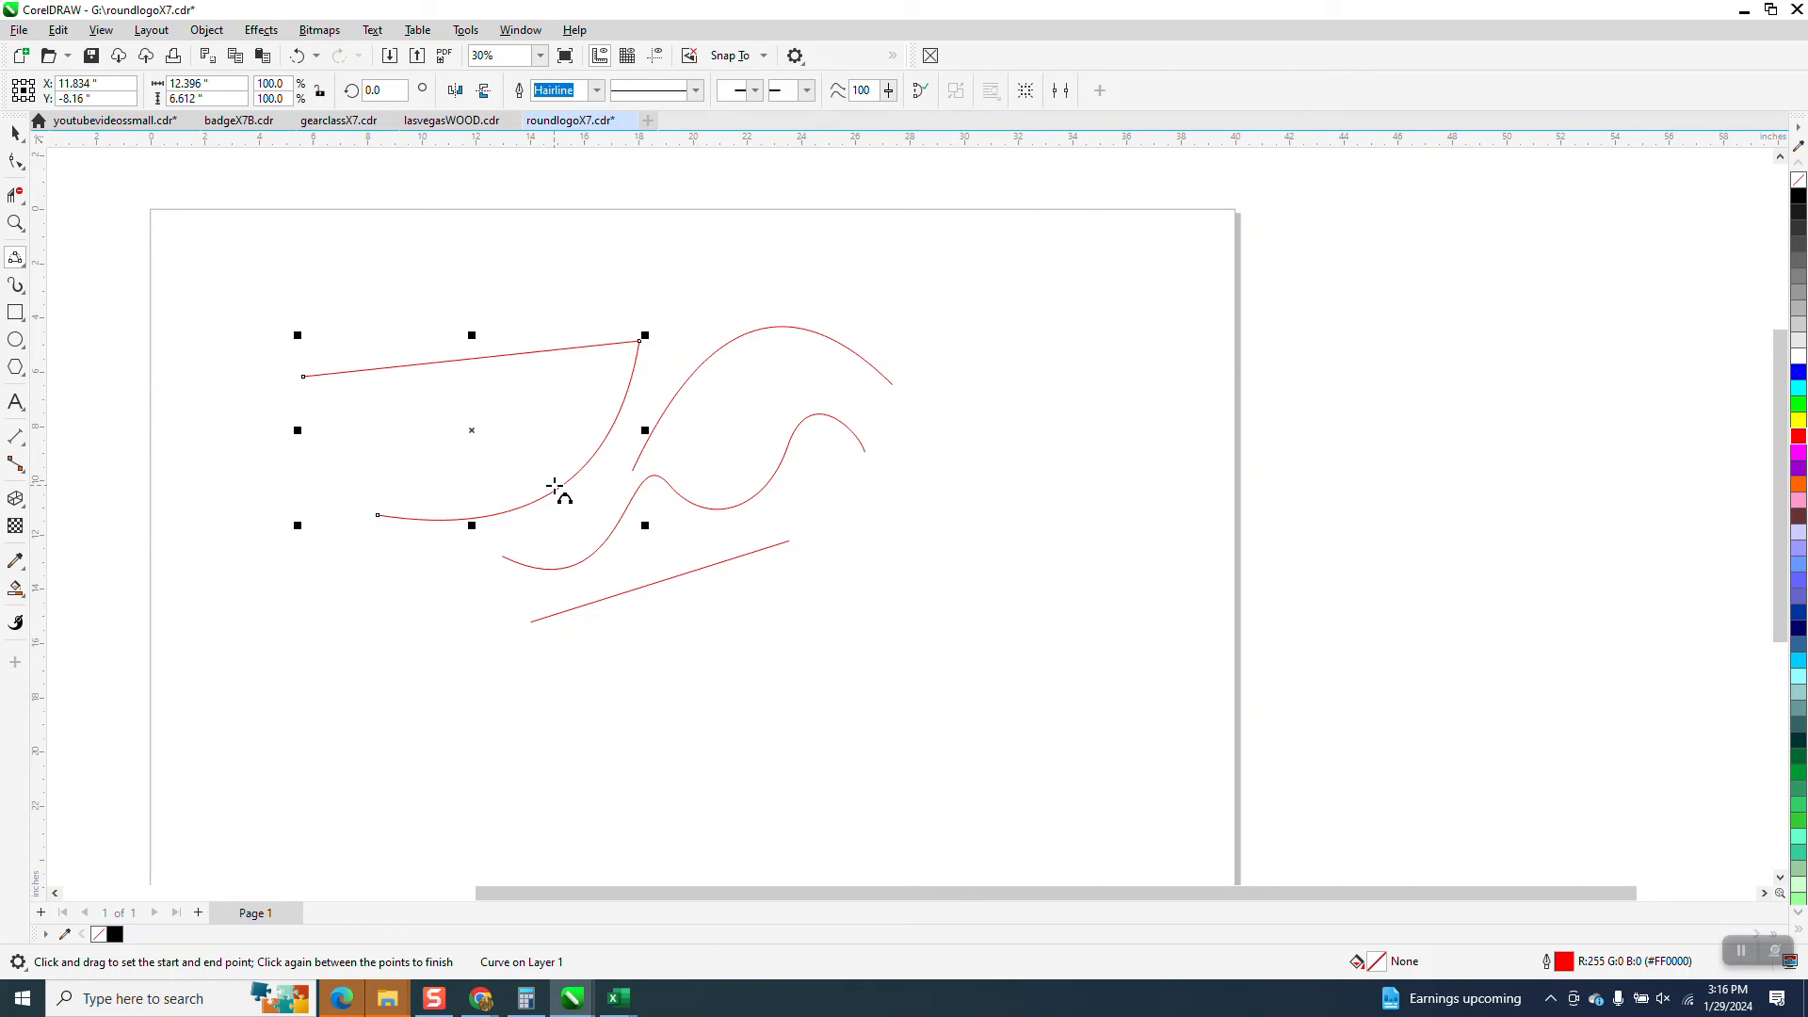
key("F5")
mouse_move(378, 515)
left_mouse_down()
mouse_move(348, 465)
mouse_move(313, 492)
mouse_move(282, 464)
mouse_move(325, 437)
mouse_move(303, 377)
left_mouse_up()
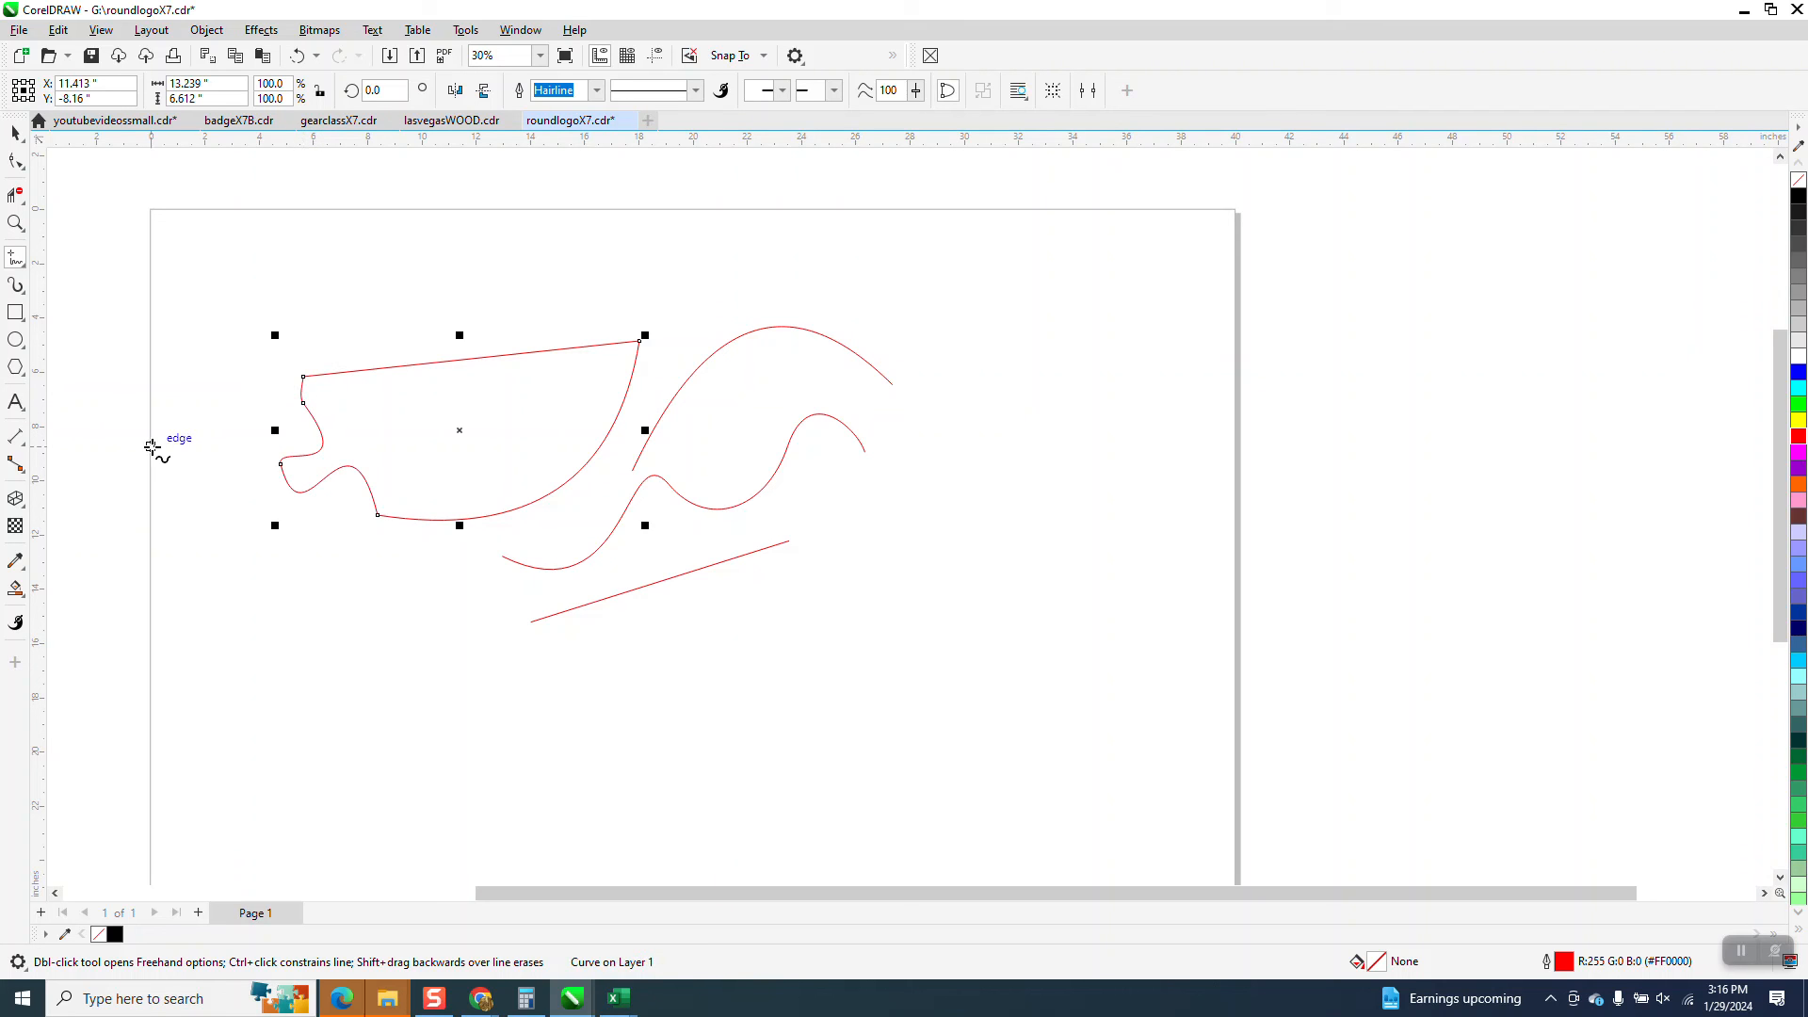
Delete the closed shape and all the other test curves and lines from the page
left_click(15, 133)
left_click_drag(900, 621, 1008, 640)
key("Delete")
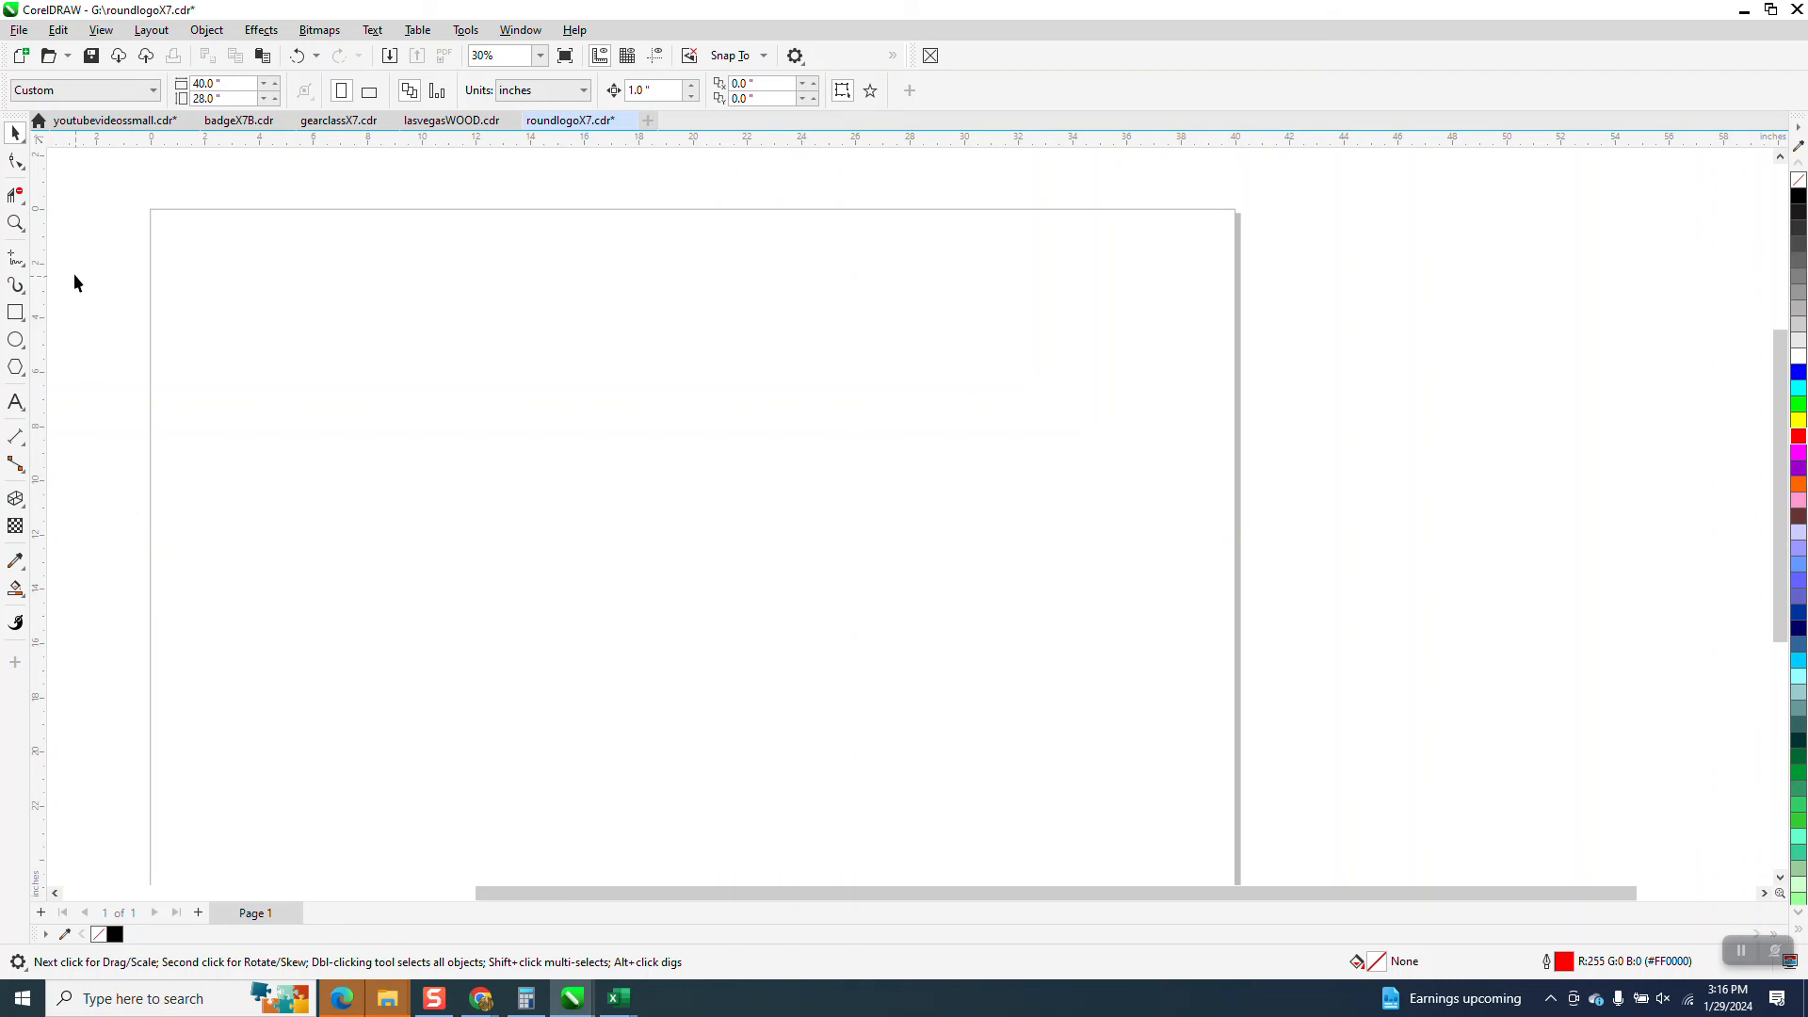
left_click(15, 223)
left_click_drag(330, 336, 1143, 745)
scroll(1089, 670, "down", 3)
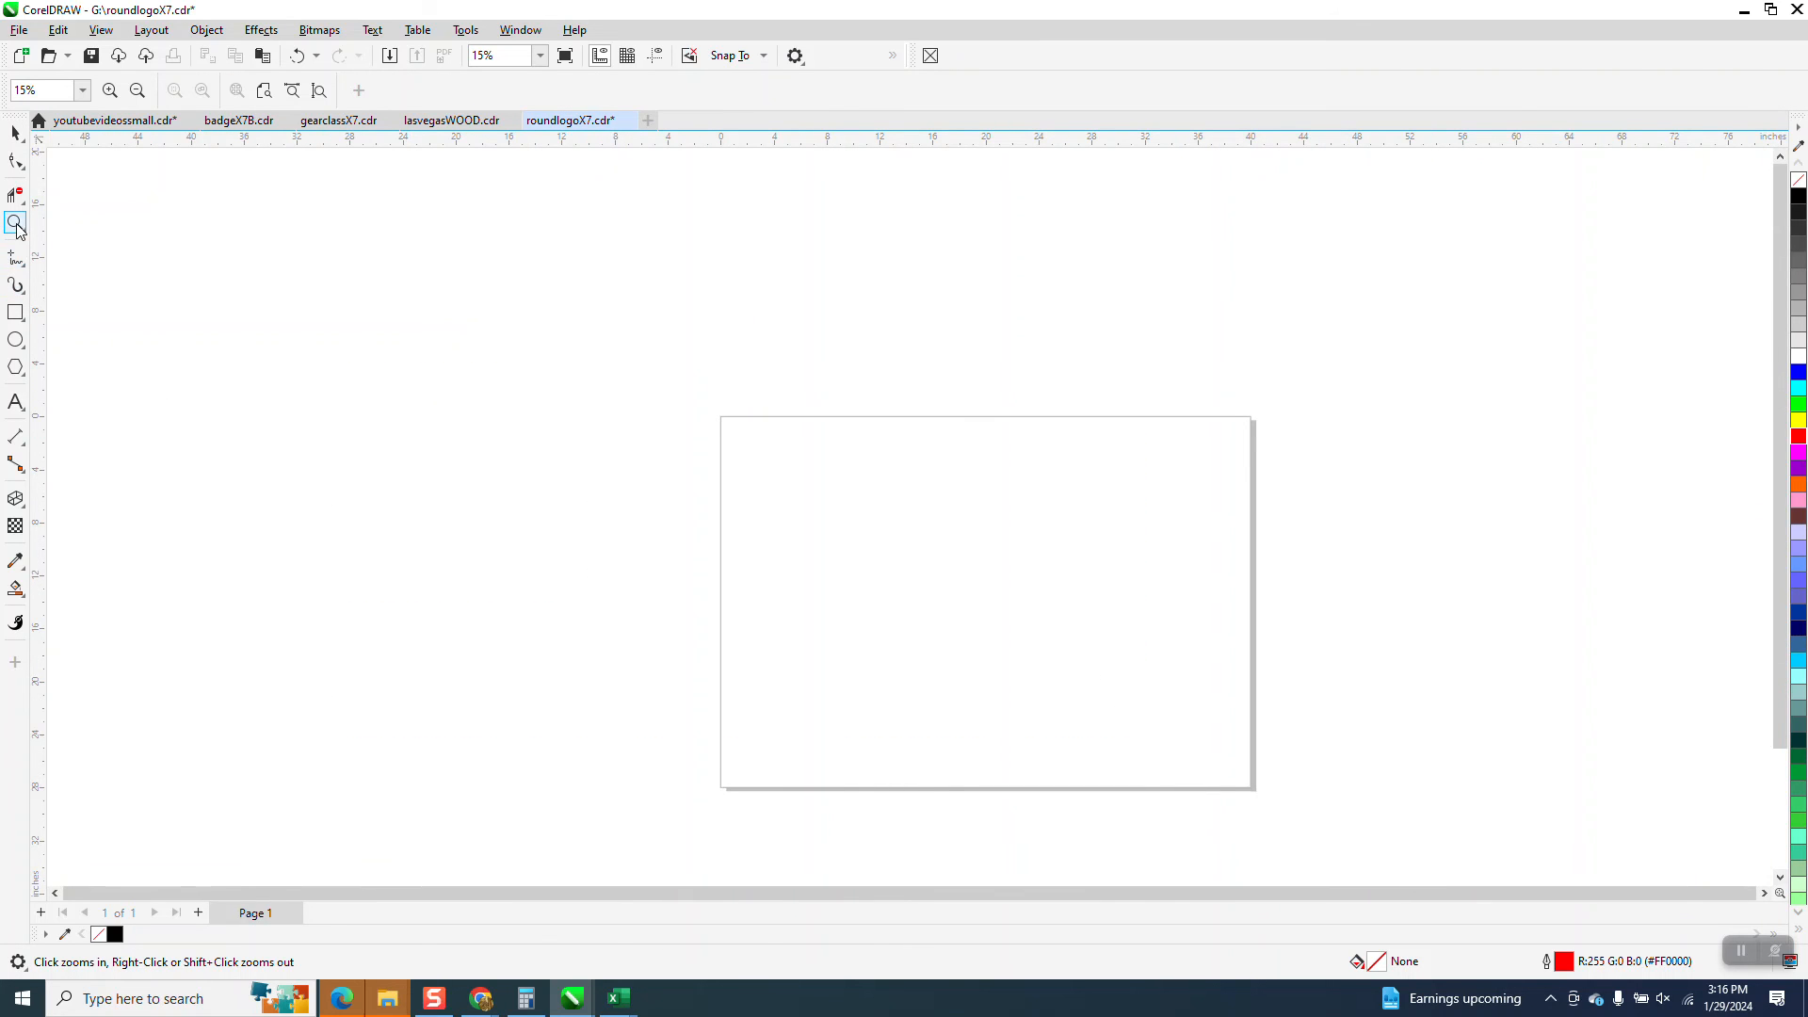
left_click_drag(739, 390, 1229, 694)
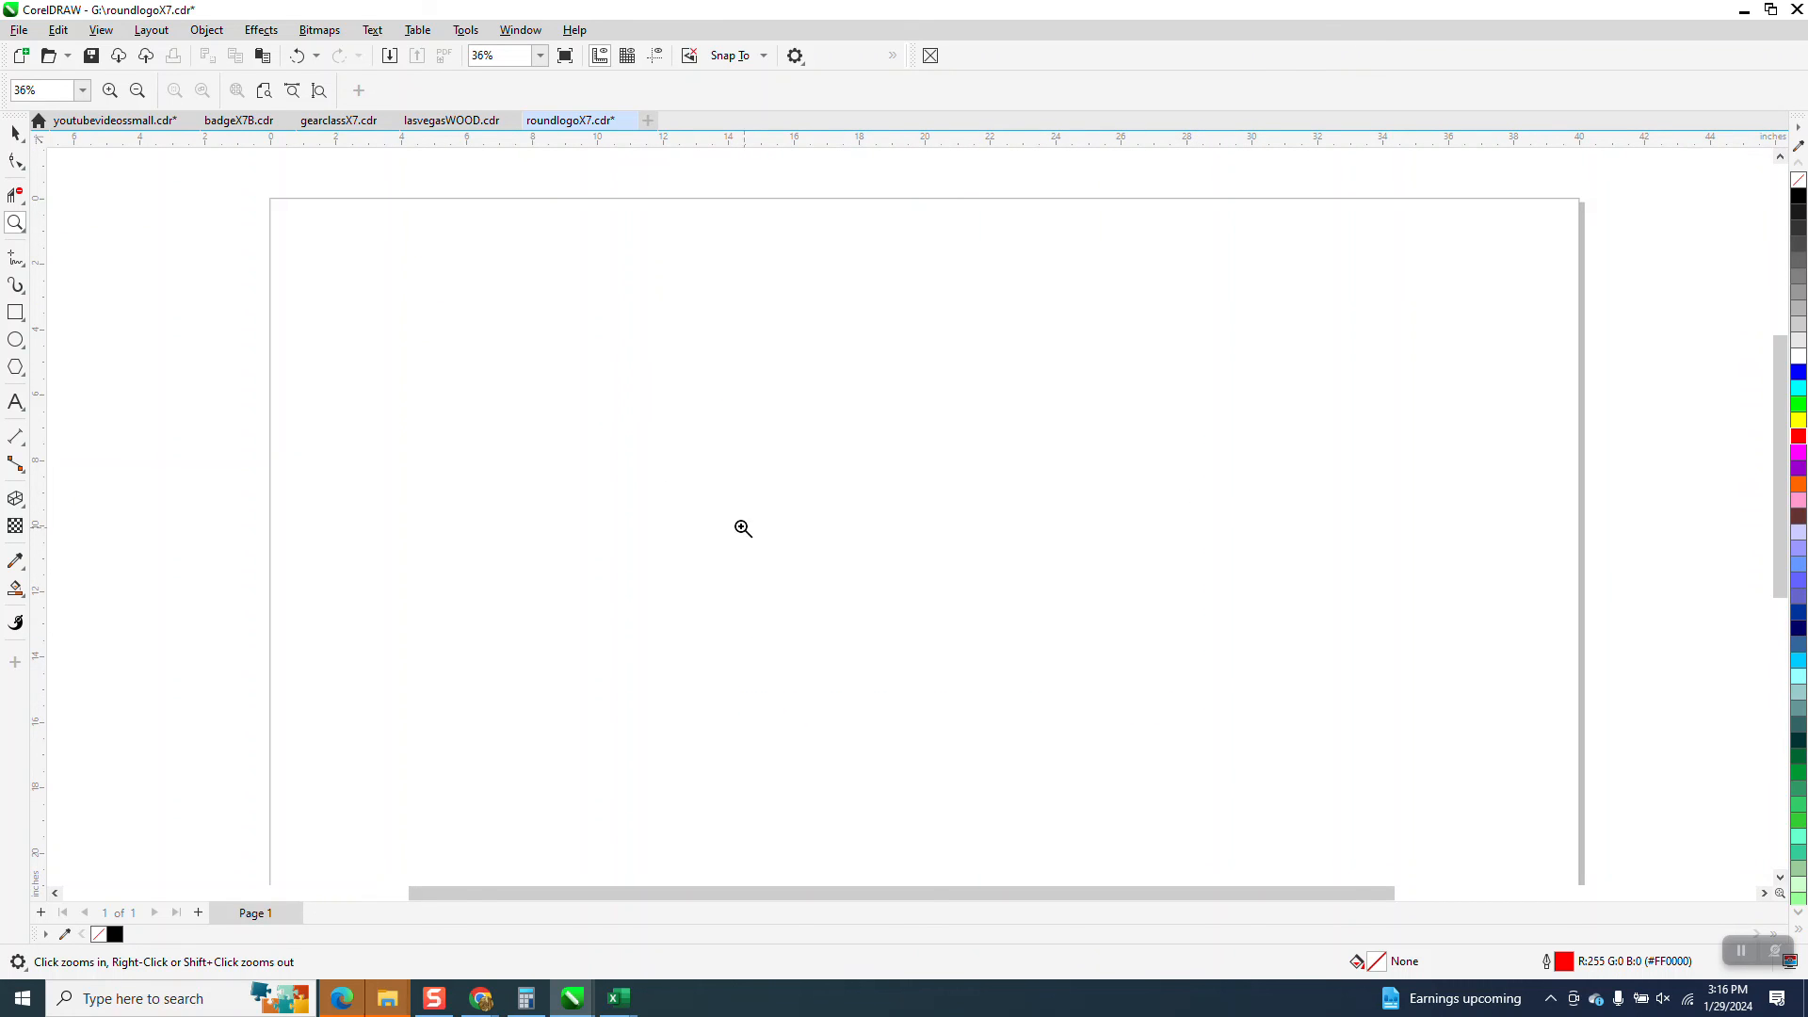
left_click(16, 133)
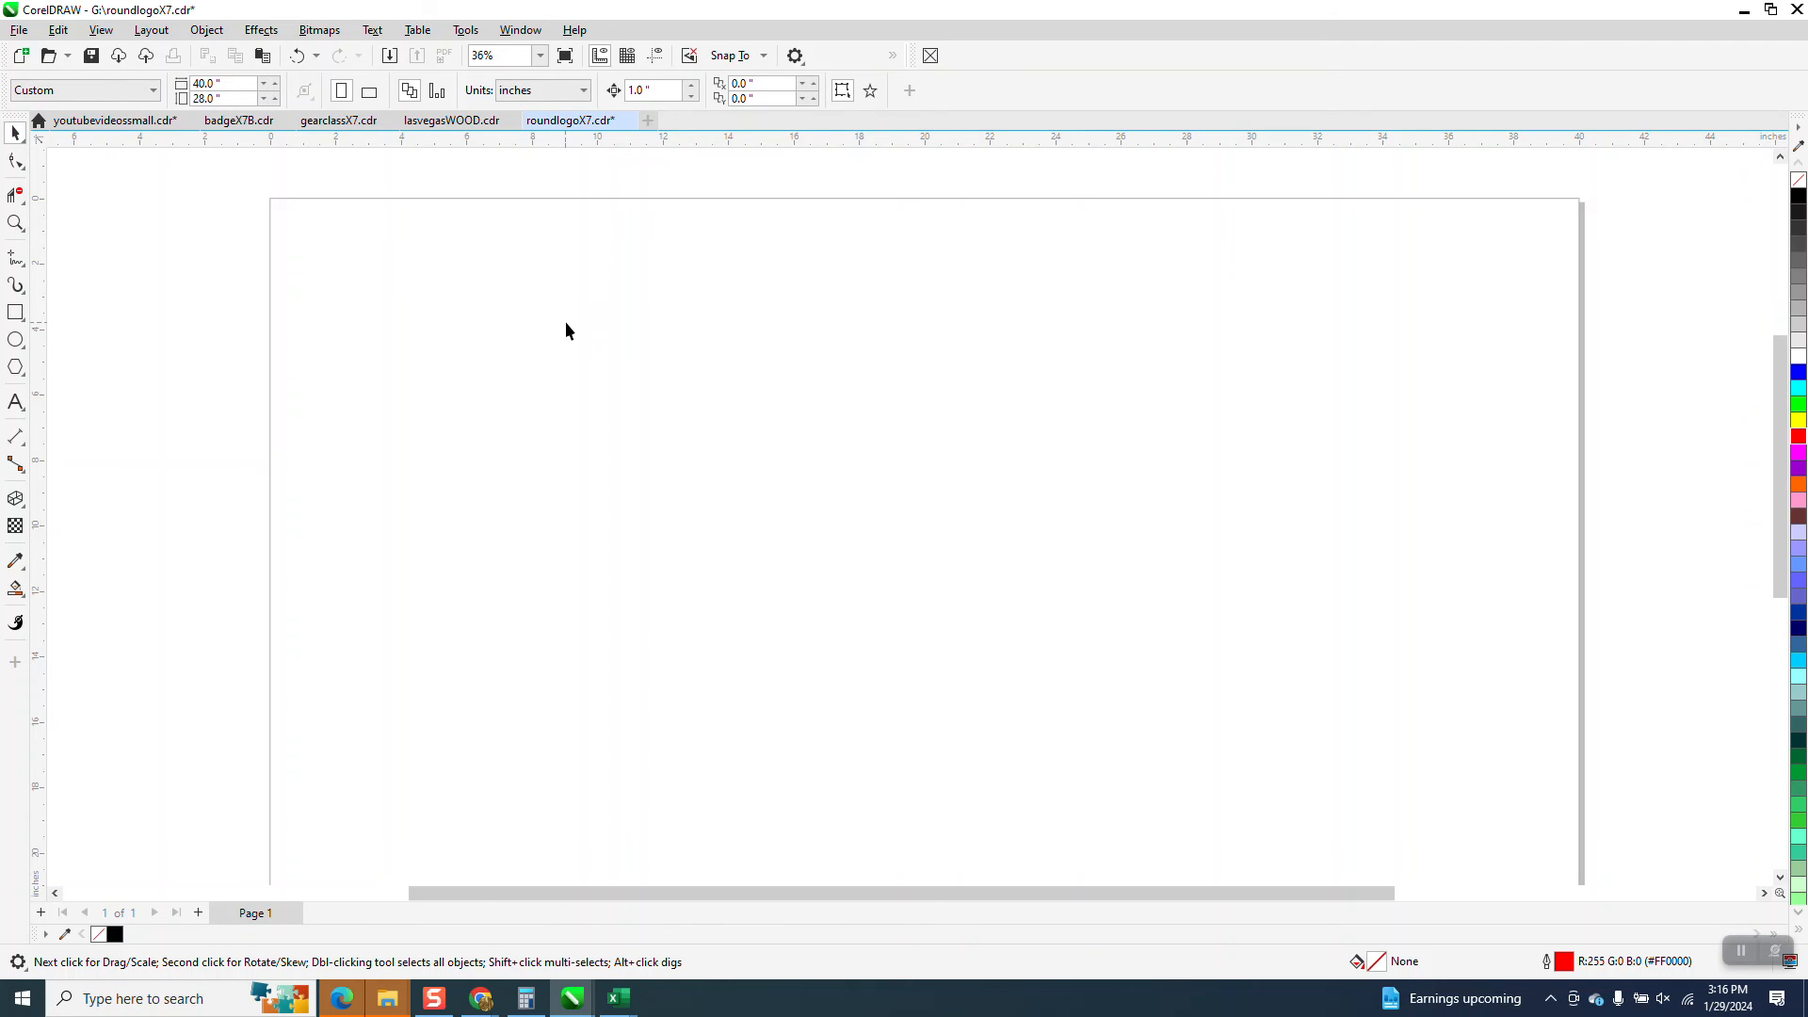